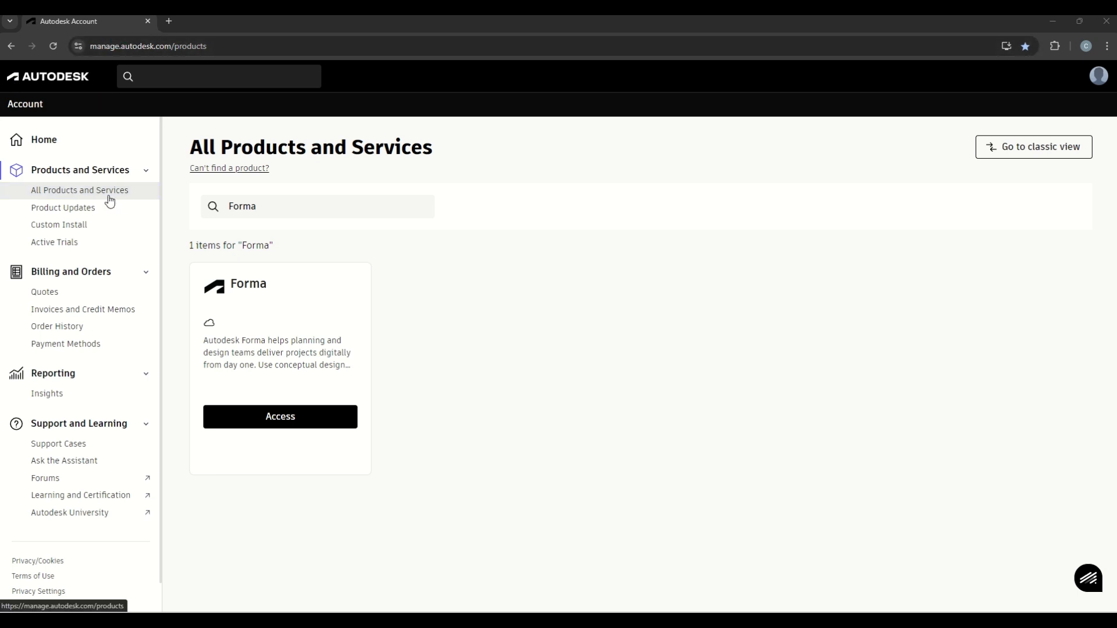
# Access Forma from the Autodesk account, continue past the introduction, and open the Demo hub in the EU region.
pyautogui.click(280, 417)
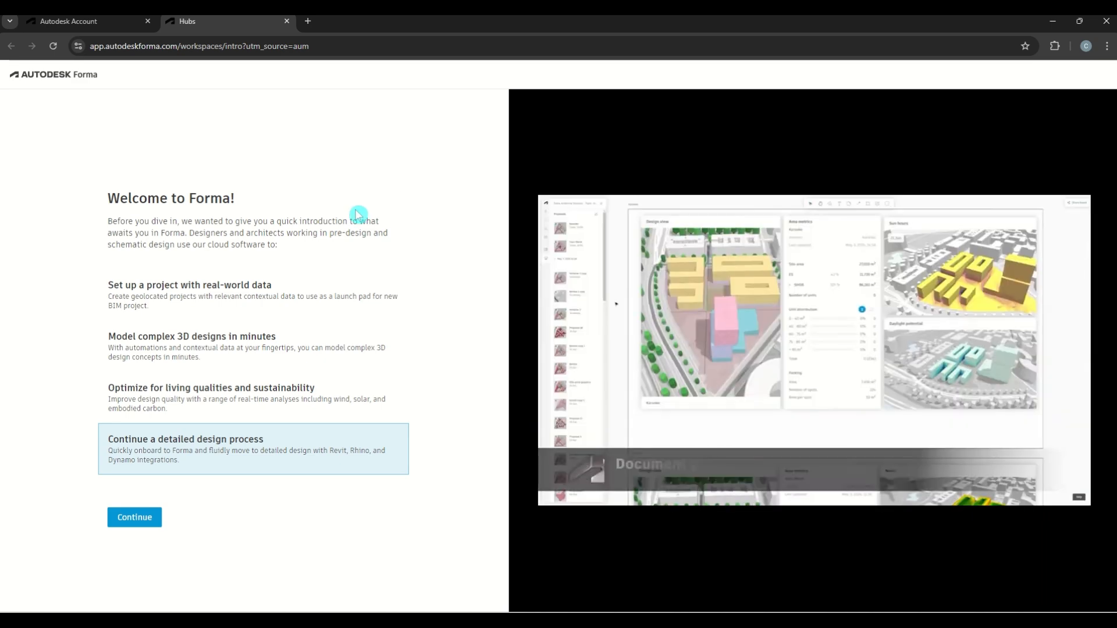
pyautogui.click(136, 518)
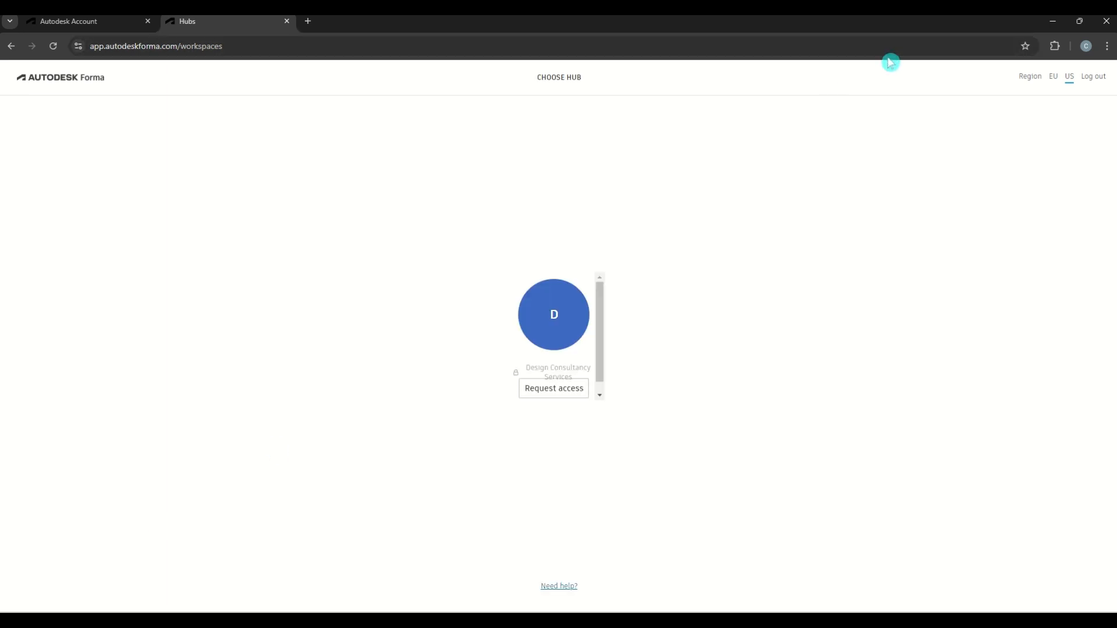
pyautogui.click(1051, 83)
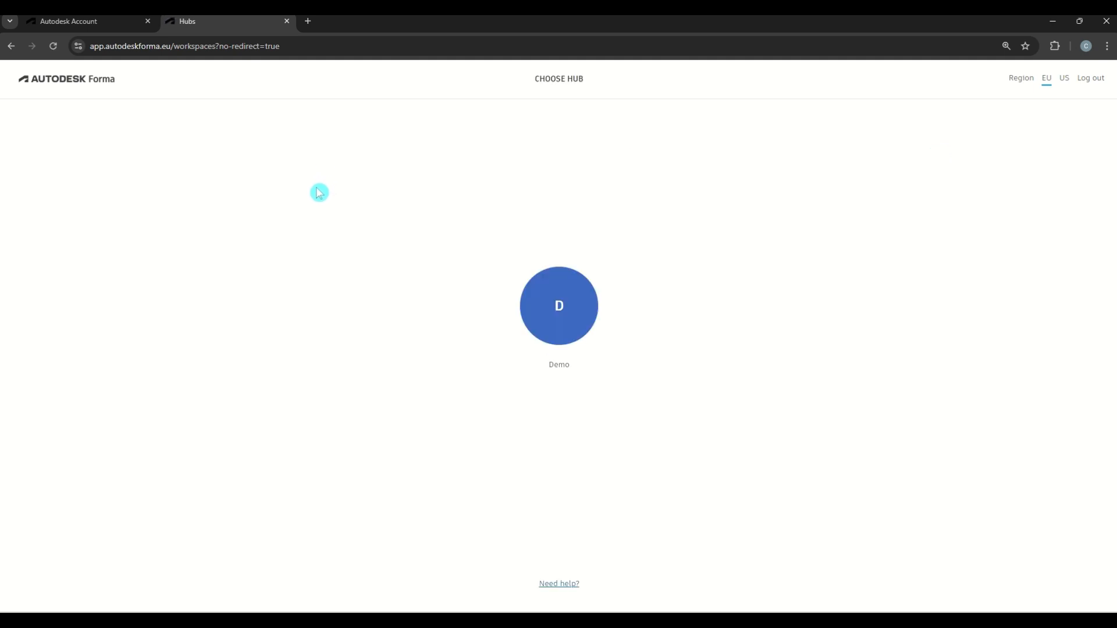
pyautogui.click(562, 314)
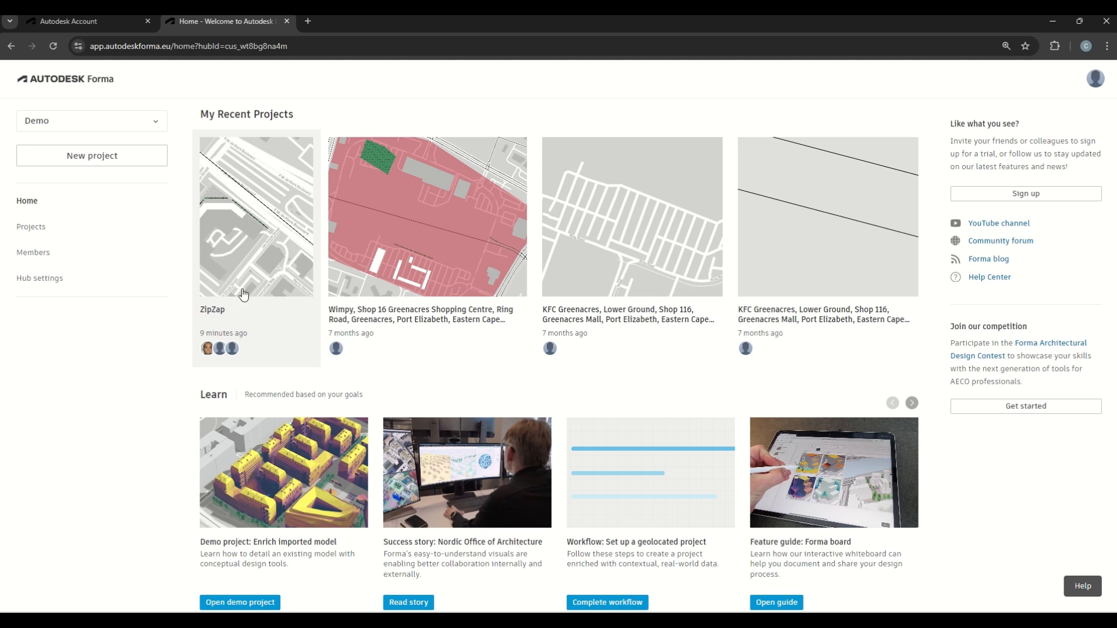
# Open the ZipZap project from the recent projects to show its site model.
pyautogui.click(246, 236)
pyautogui.click(271, 268)
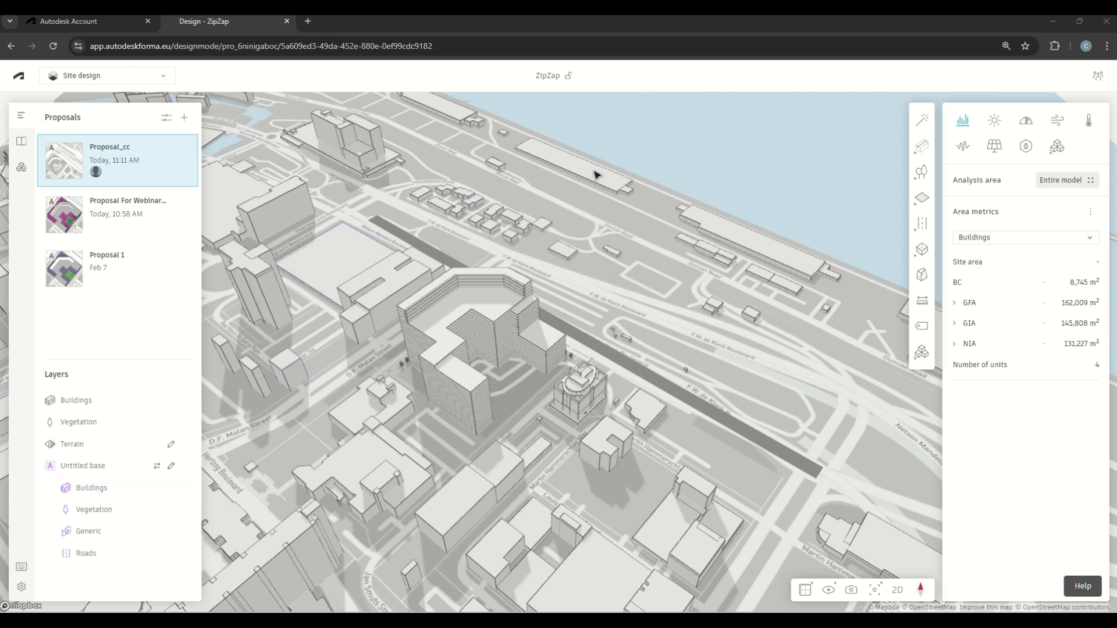
pyautogui.scroll(-5, 451, 324)
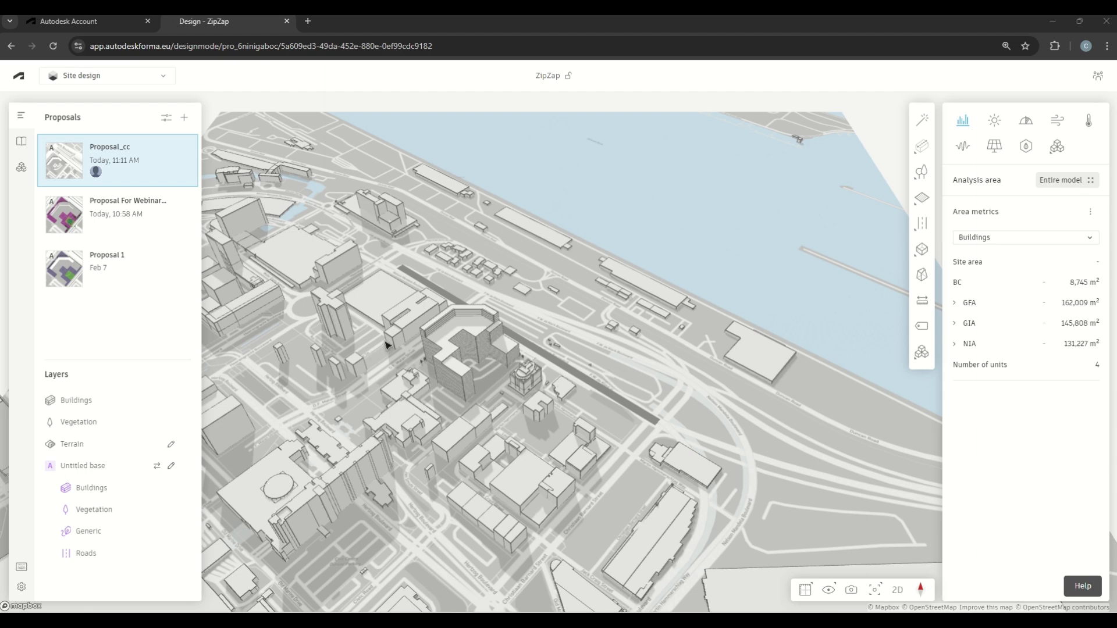
pyautogui.scroll(3, 428, 379)
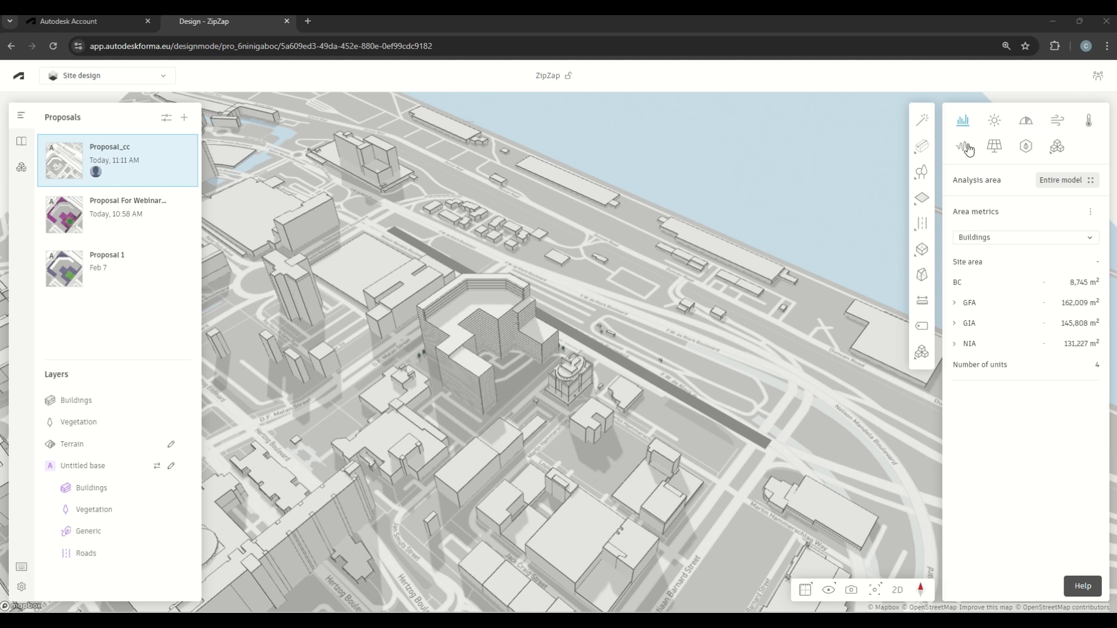
# Open the Sun hours analysis and remove the December 1 analysis date.
pyautogui.click(996, 124)
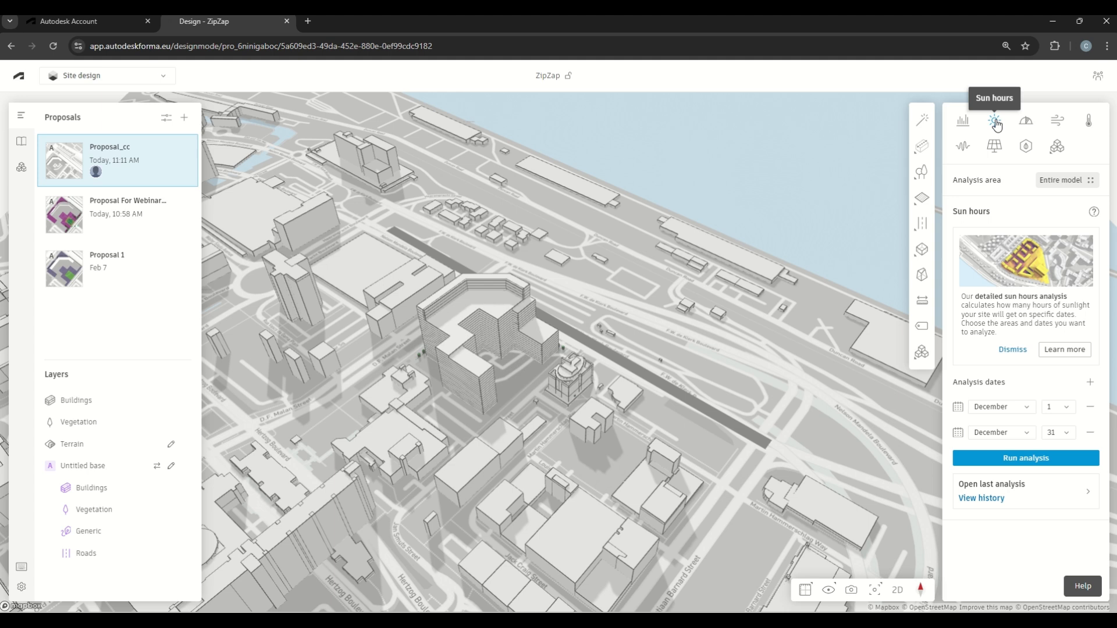
pyautogui.click(1000, 343)
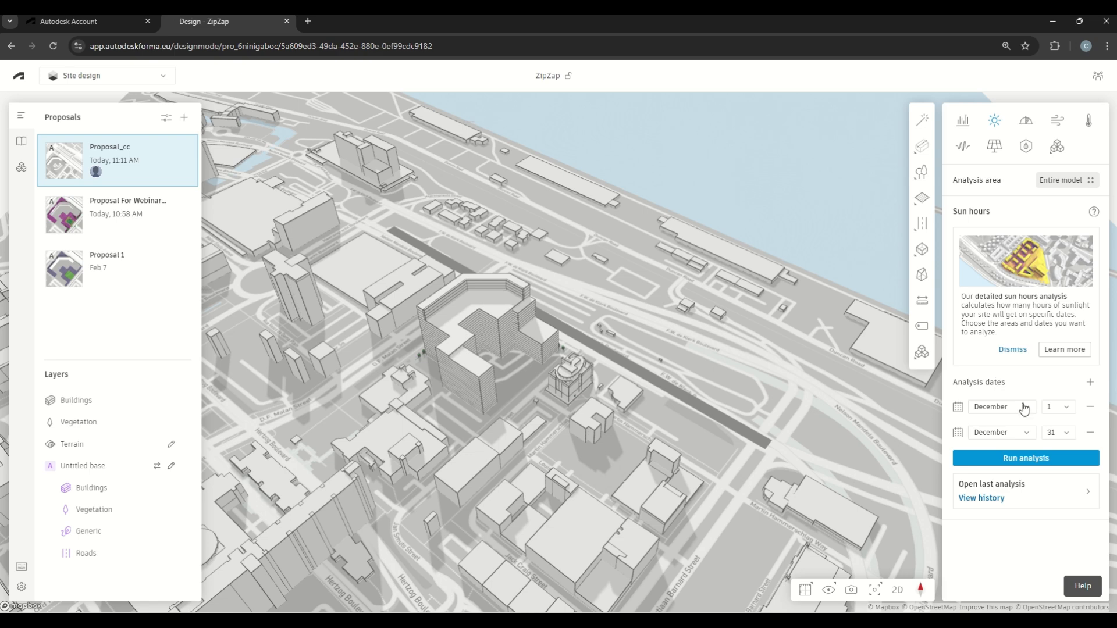
pyautogui.click(1091, 406)
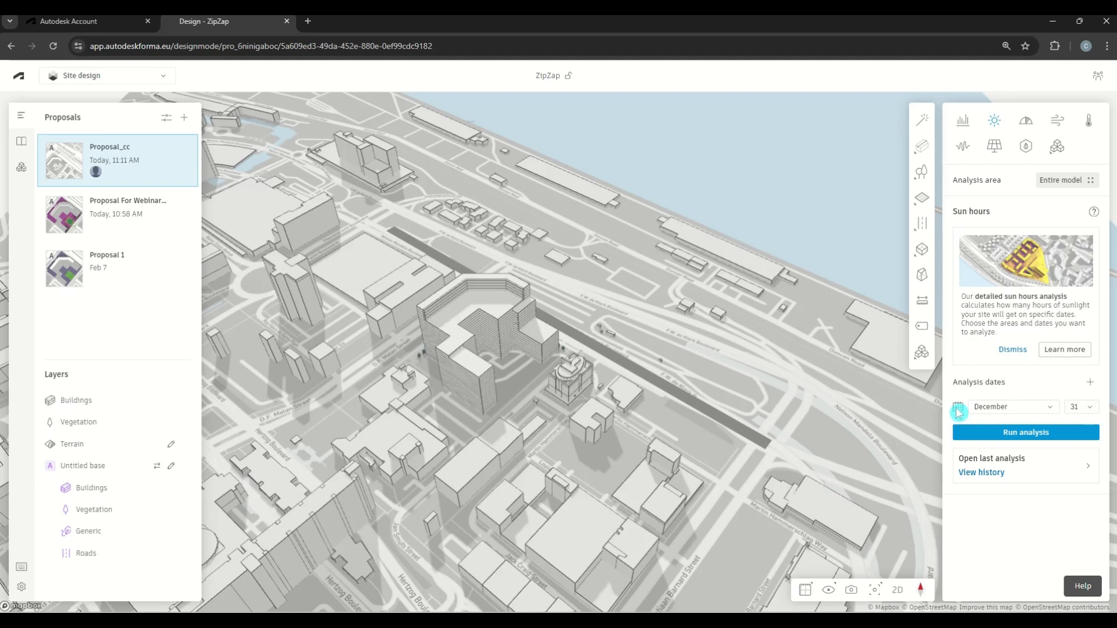
# Change the remaining analysis date's month to January and add a second analysis date.
pyautogui.click(1012, 407)
pyautogui.click(1005, 423)
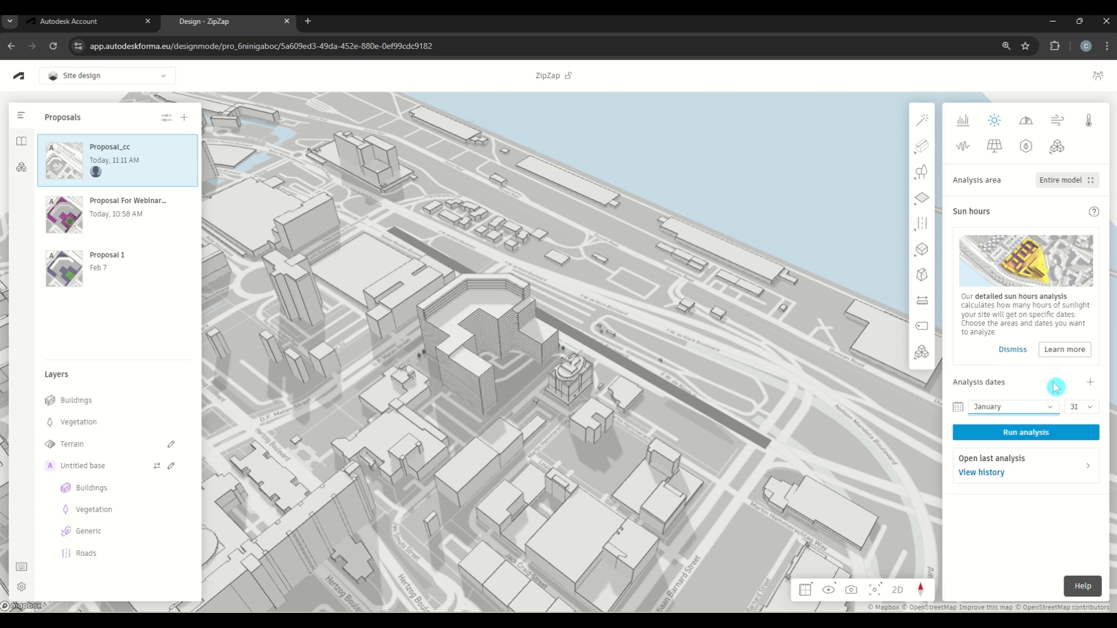
pyautogui.moveTo(989, 436)
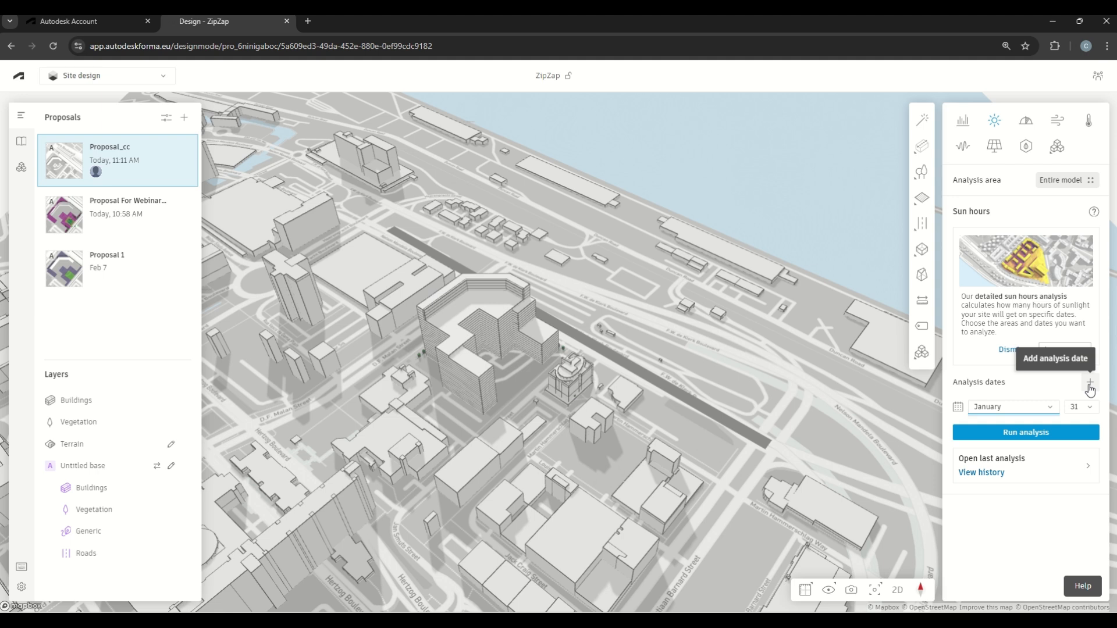
pyautogui.click(1090, 386)
pyautogui.click(1091, 388)
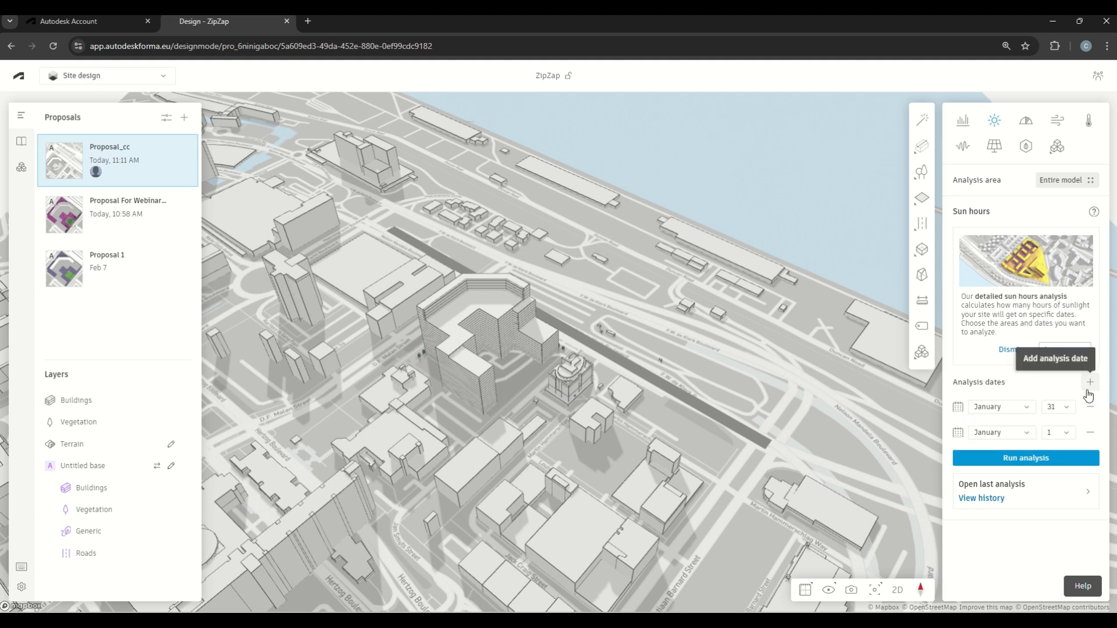
# Set the first analysis date to May 1.
pyautogui.click(1025, 408)
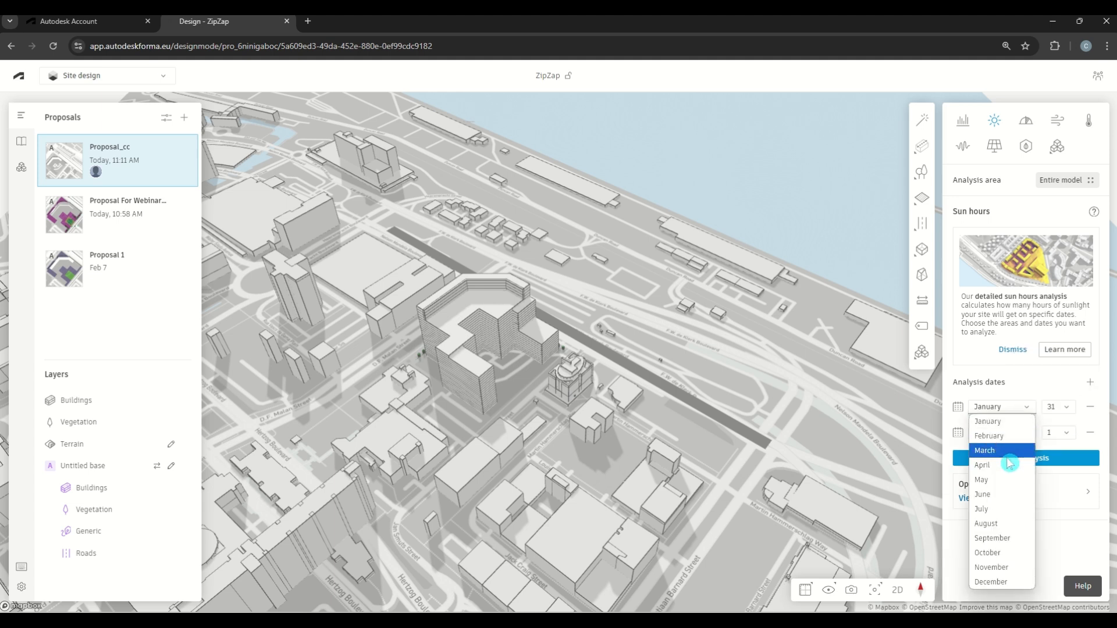
pyautogui.click(1000, 481)
pyautogui.click(1068, 408)
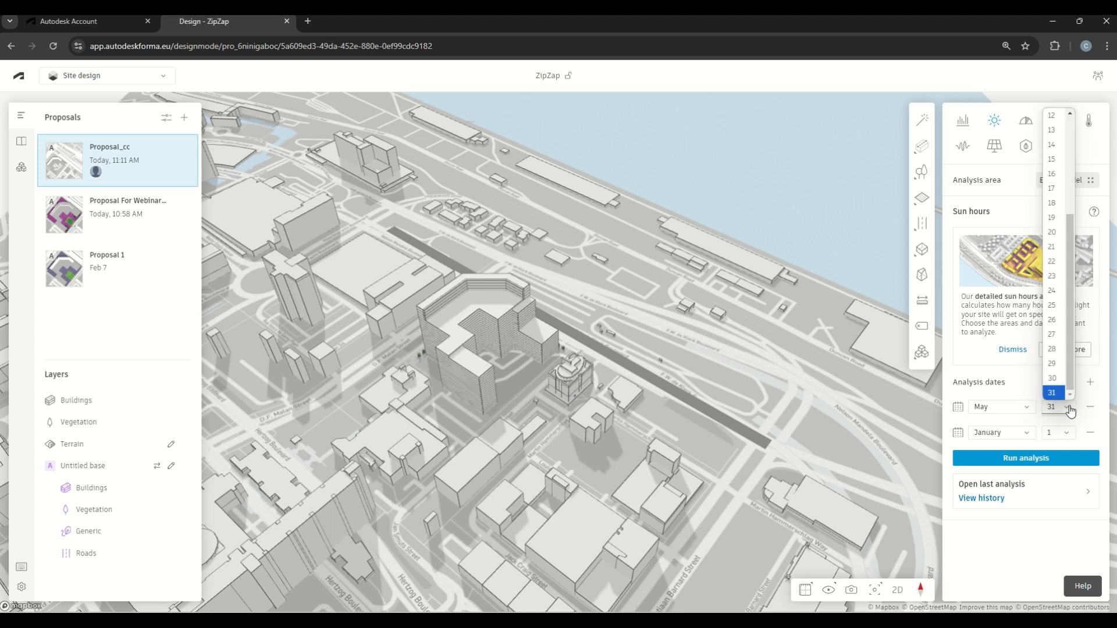
pyautogui.moveTo(1069, 317); pyautogui.dragTo(1074, 176)
pyautogui.click(1050, 115)
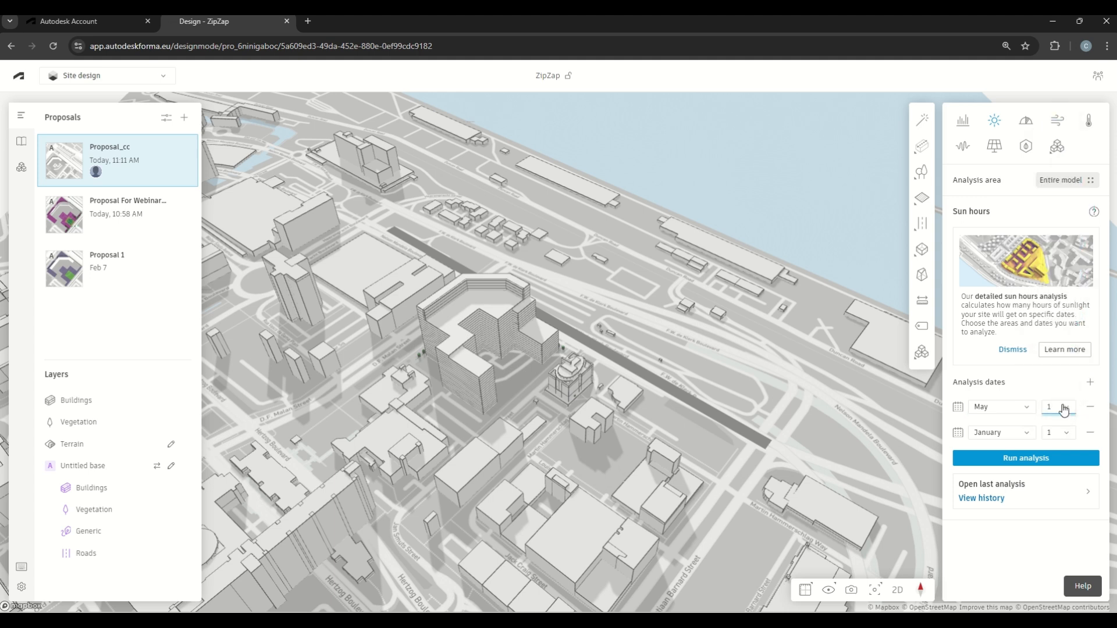
# Set the second analysis date to May 31, trying August as the month first.
pyautogui.click(1033, 438)
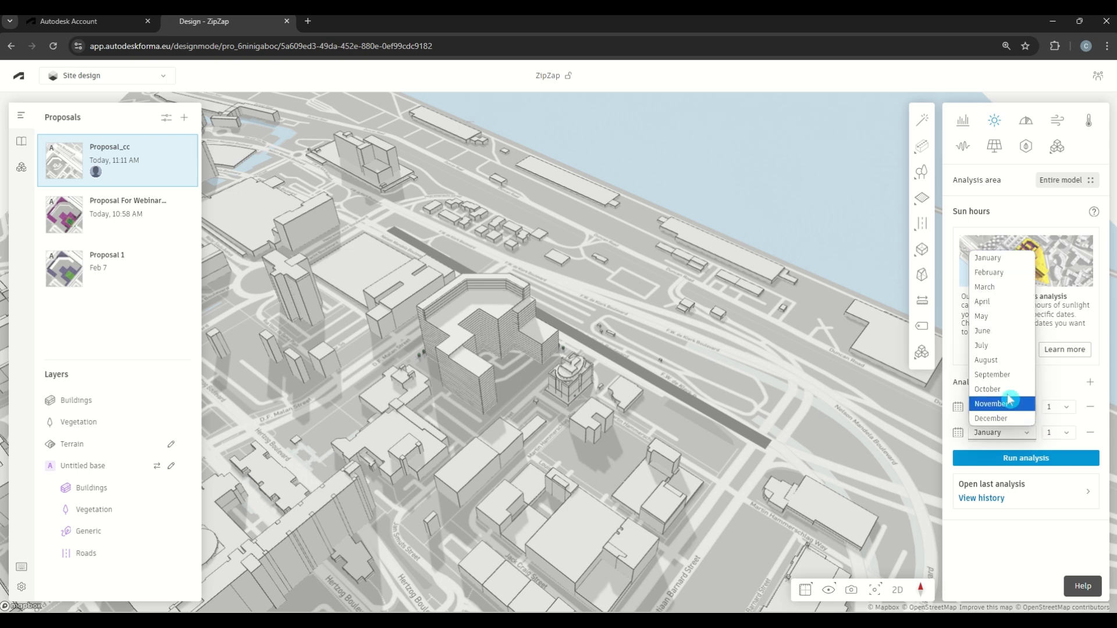
pyautogui.click(1007, 366)
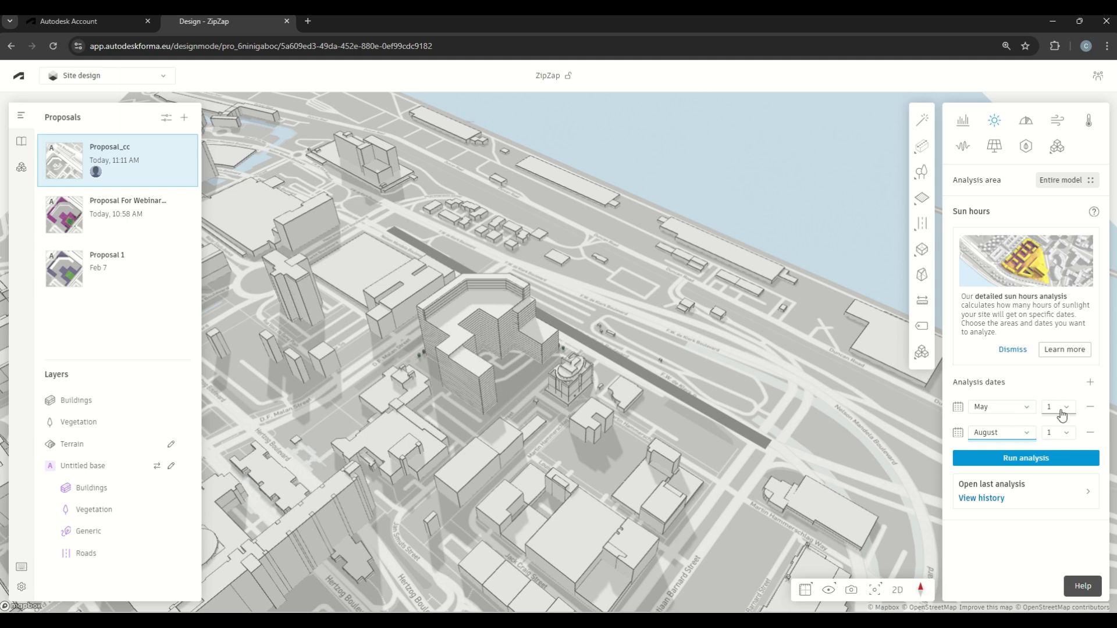
pyautogui.click(1025, 433)
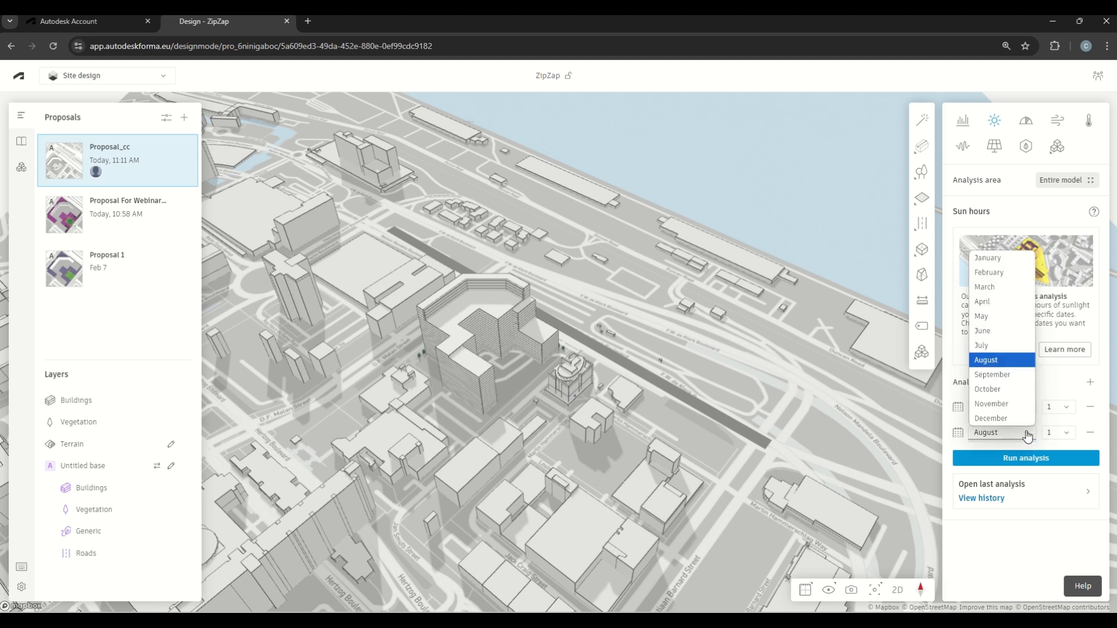
pyautogui.click(1002, 320)
pyautogui.click(1059, 433)
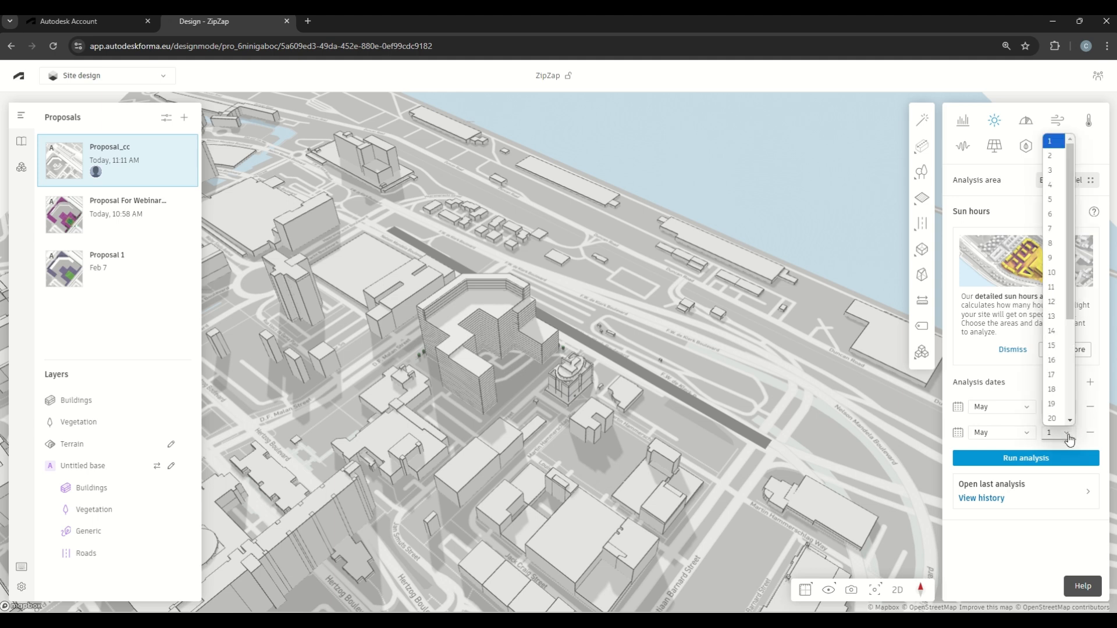
pyautogui.scroll(-3, 1064, 405)
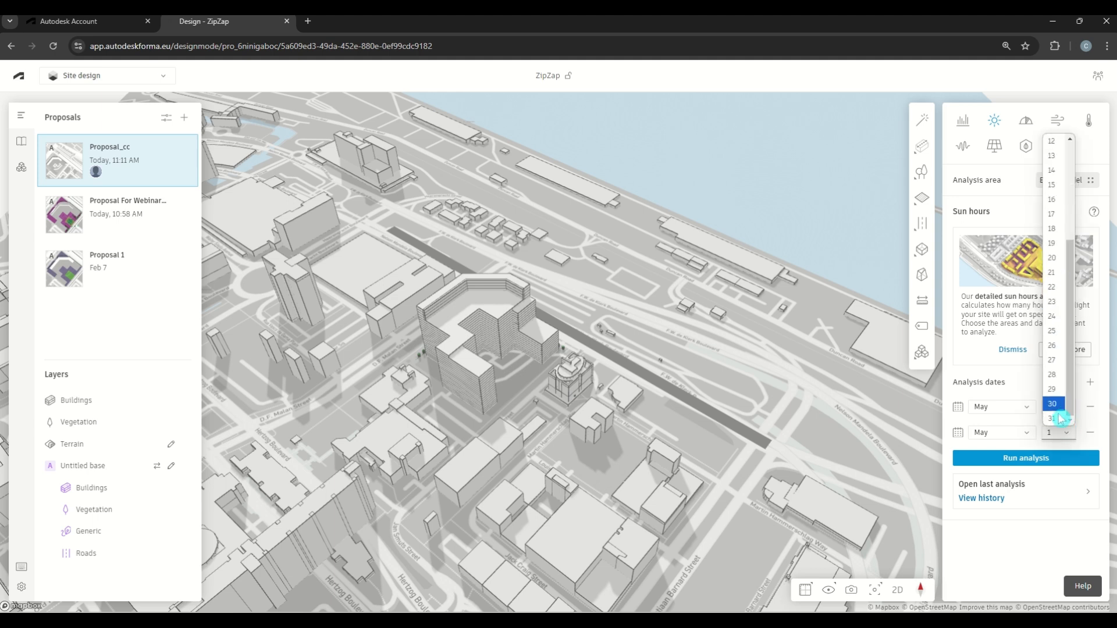
pyautogui.click(1056, 418)
# Add three extra analysis dates and remove every date except May 1.
pyautogui.click(1090, 383)
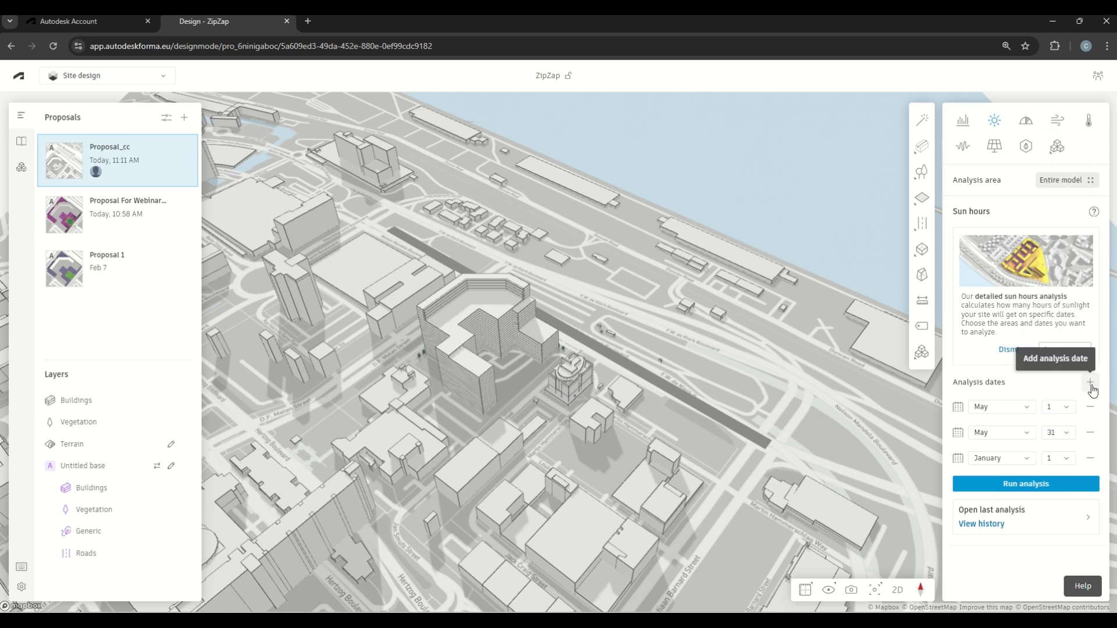
pyautogui.click(1090, 383)
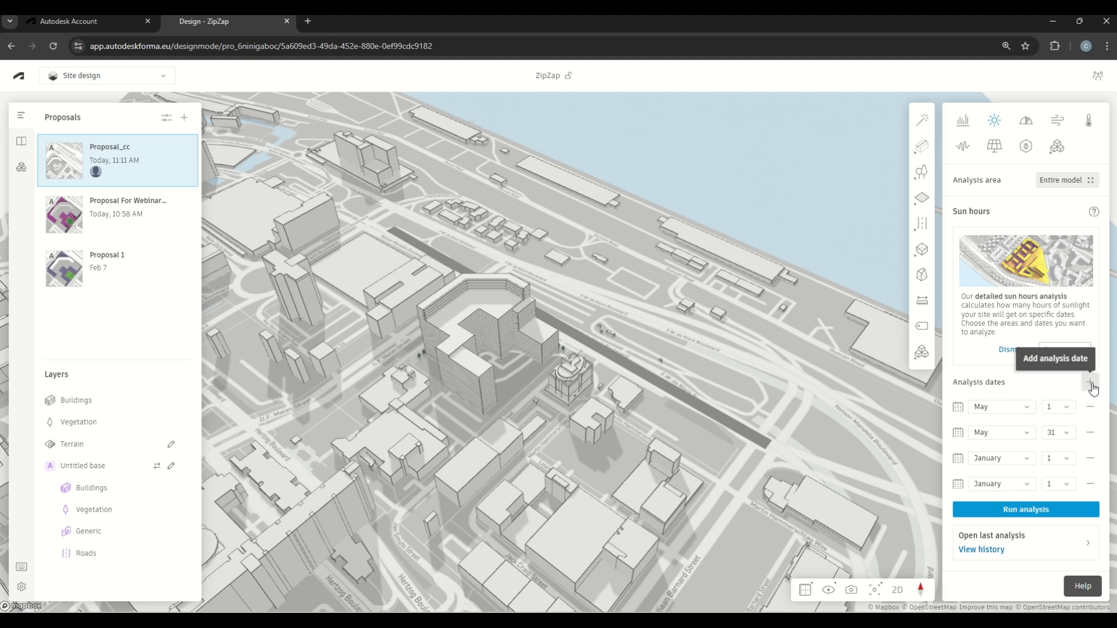
pyautogui.click(1090, 383)
pyautogui.scroll(-1, 1036, 466)
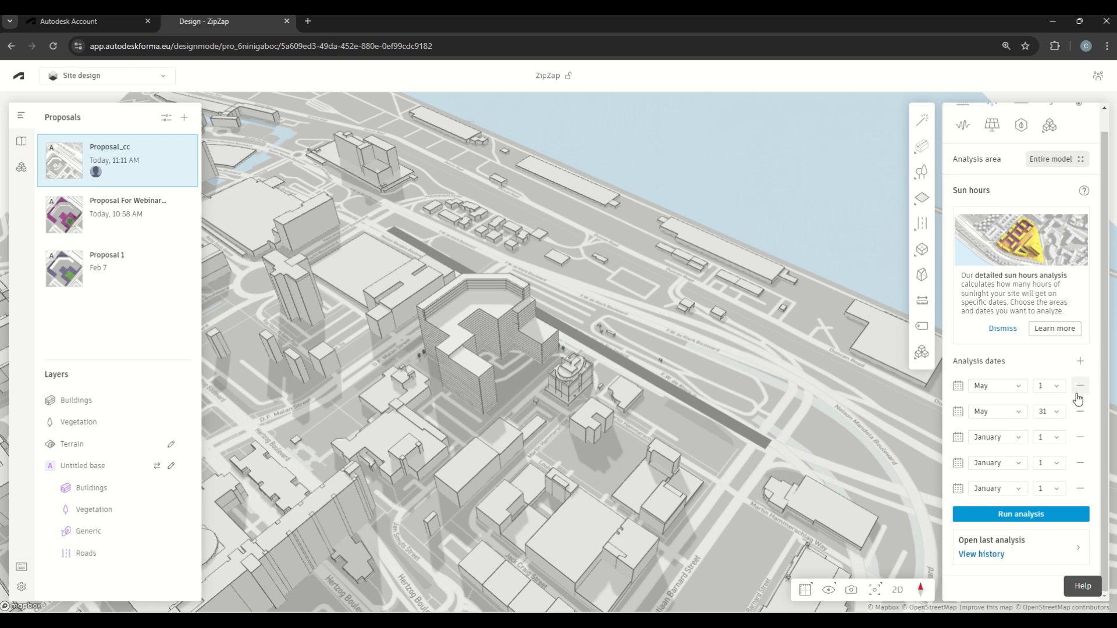
pyautogui.click(1080, 488)
pyautogui.click(1084, 461)
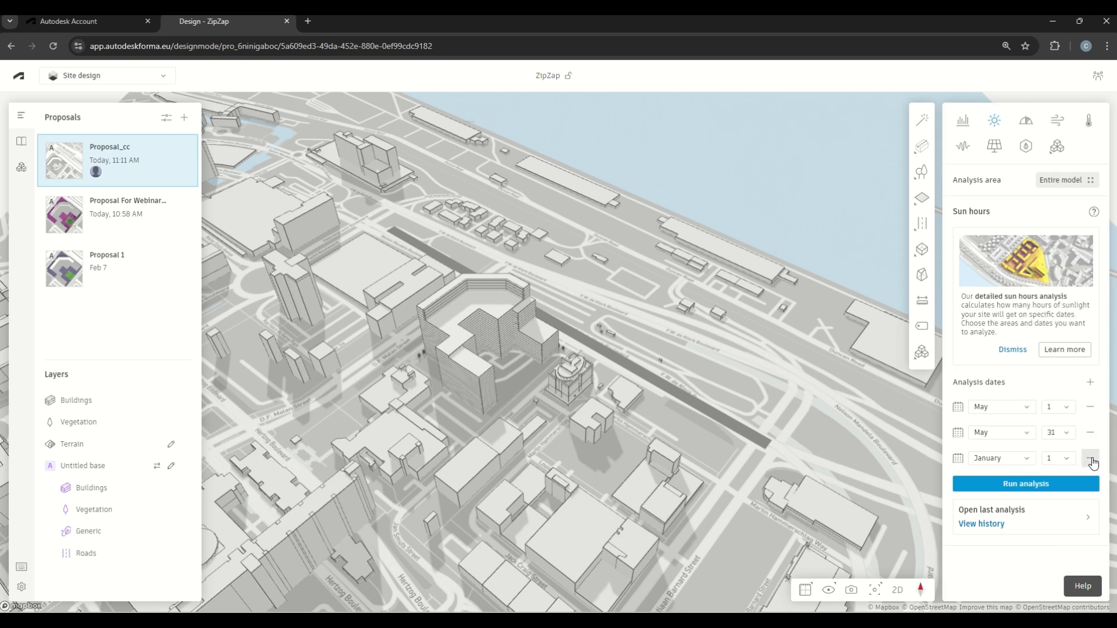
pyautogui.click(1086, 459)
pyautogui.click(1090, 434)
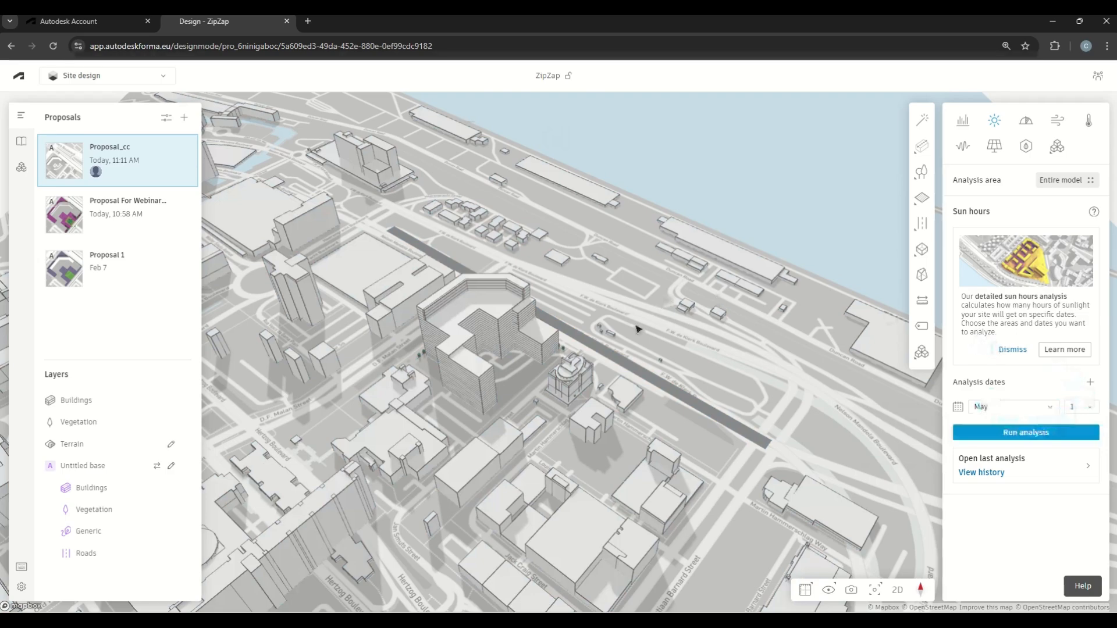
# Run the sun hours analysis on the entire model for May 1 and open its results.
pyautogui.moveTo(743, 324); pyautogui.dragTo(453, 294, button='right')
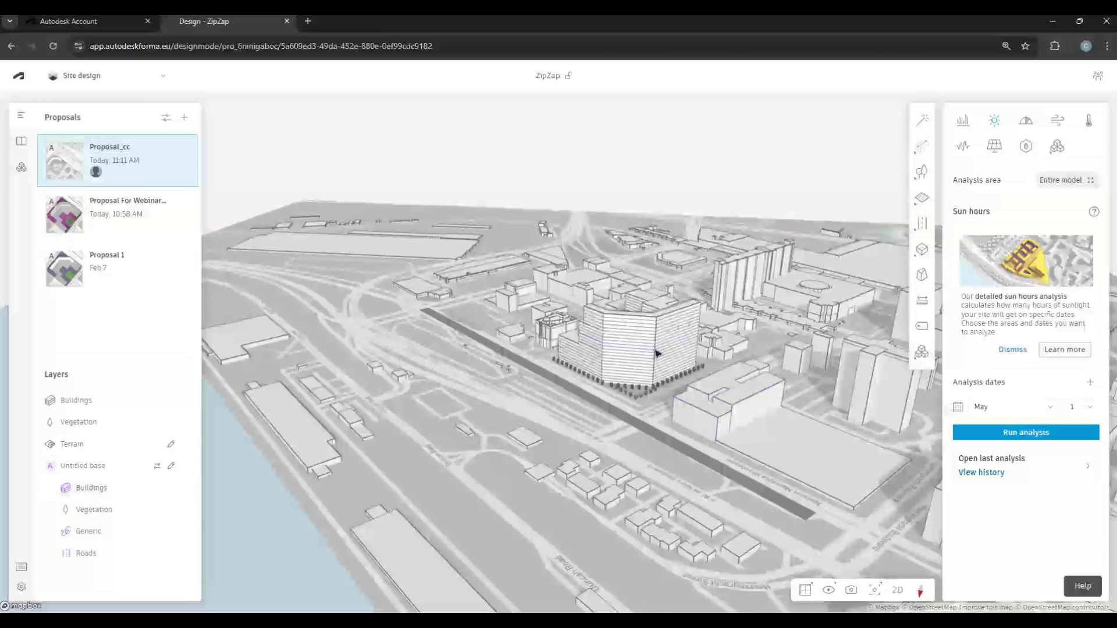
pyautogui.scroll(5, 656, 353)
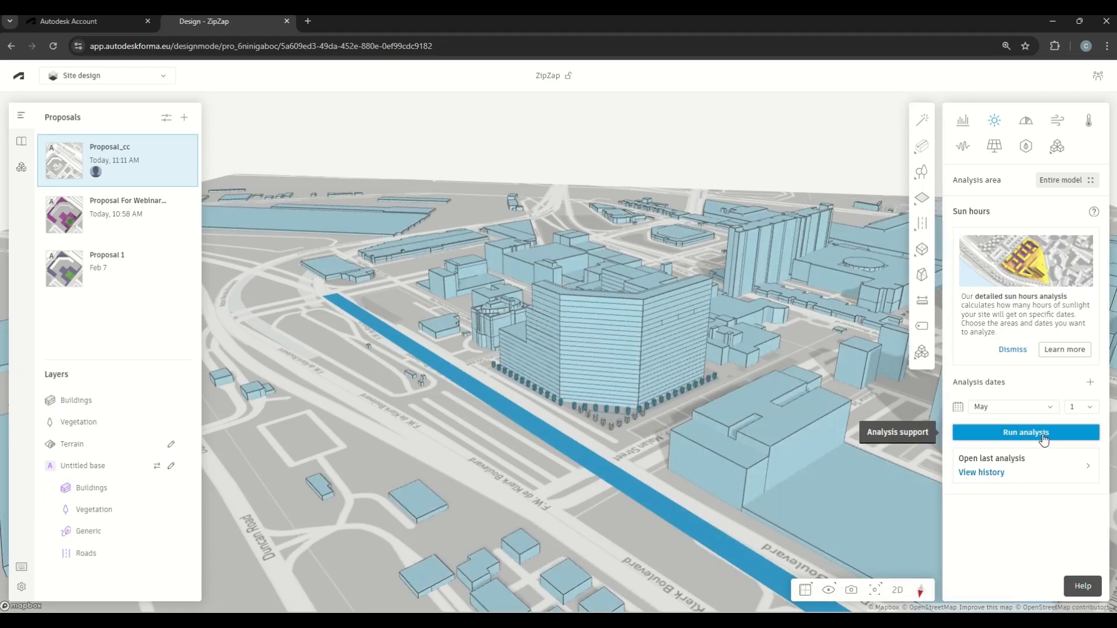
pyautogui.click(1032, 435)
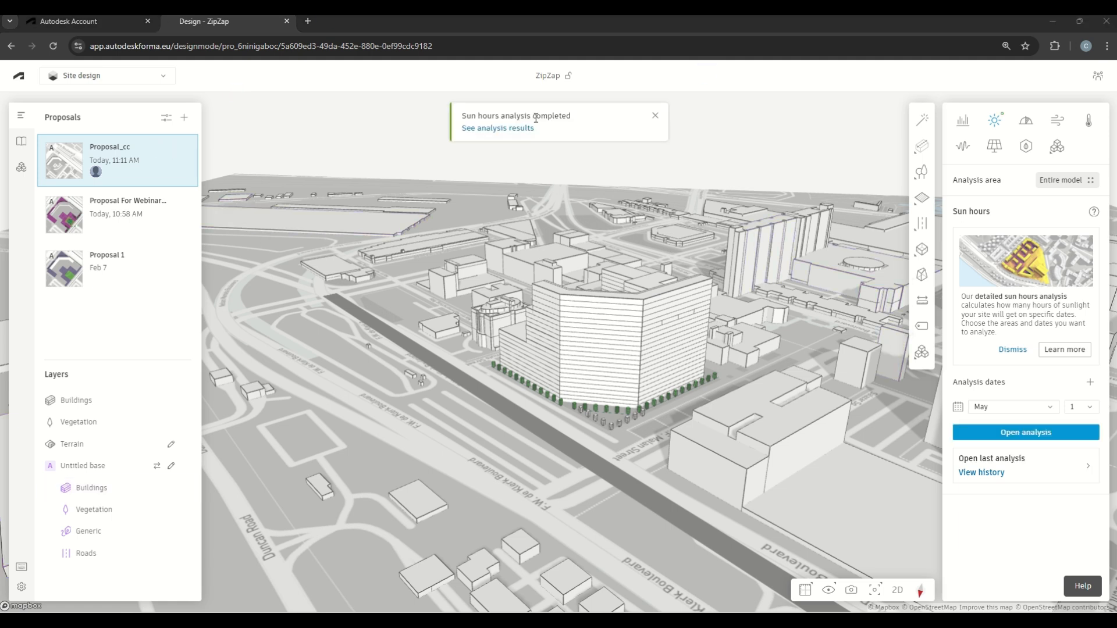
pyautogui.click(517, 115)
pyautogui.click(627, 121)
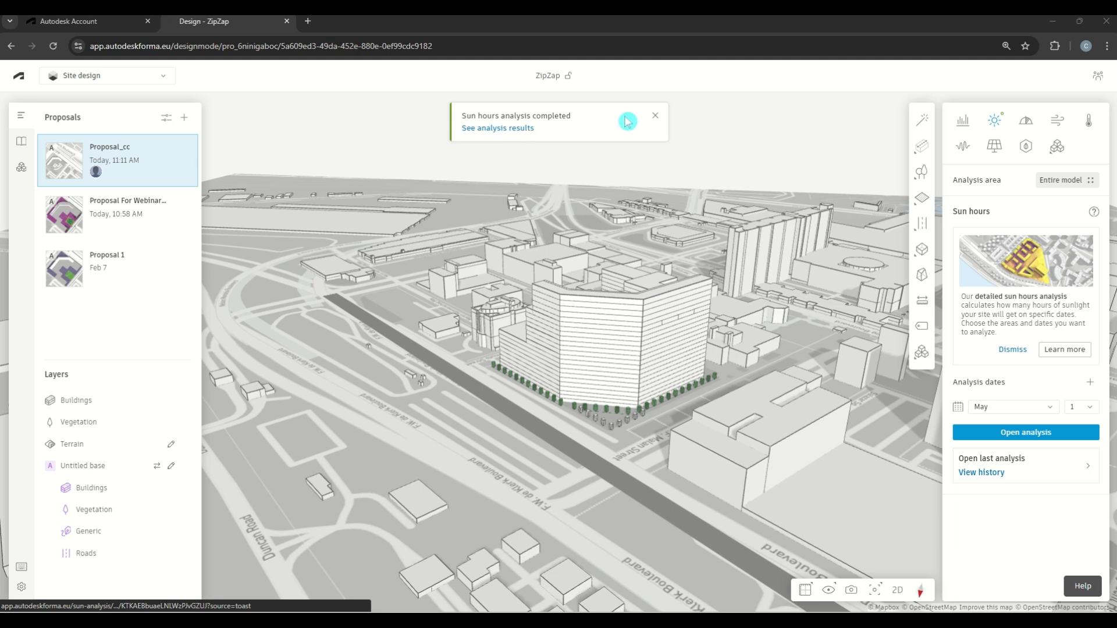
pyautogui.click(520, 129)
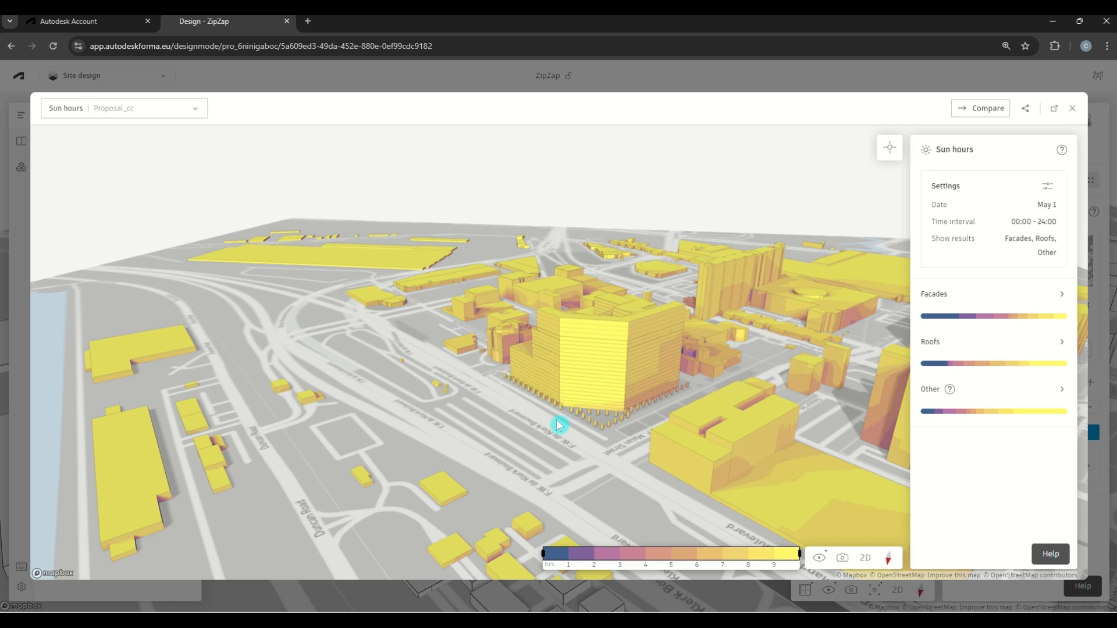
# Examine the sun hours colouring on the central building's facades and roofs and the surrounding buildings.
pyautogui.moveTo(561, 449); pyautogui.dragTo(790, 443, button='right')
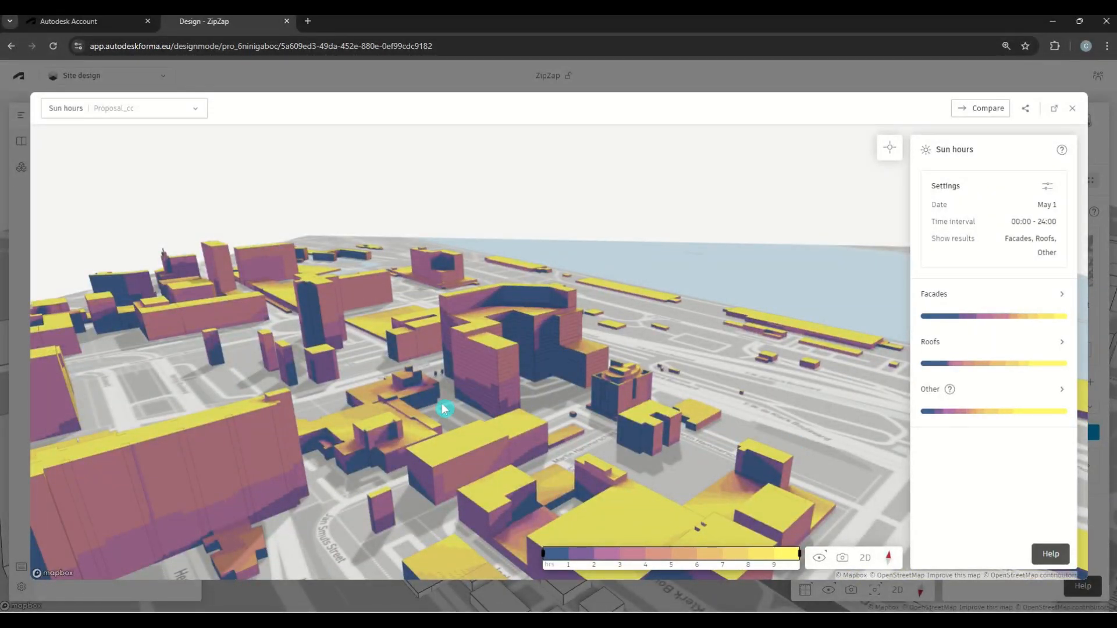
pyautogui.moveTo(504, 402); pyautogui.dragTo(535, 416, button='right')
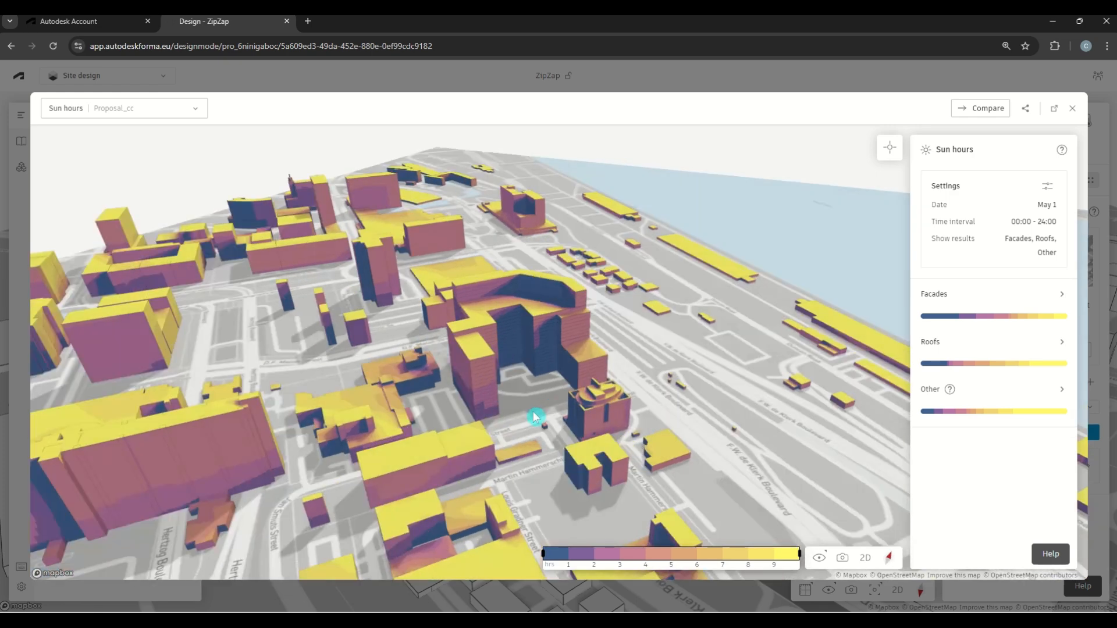
pyautogui.scroll(6, 535, 416)
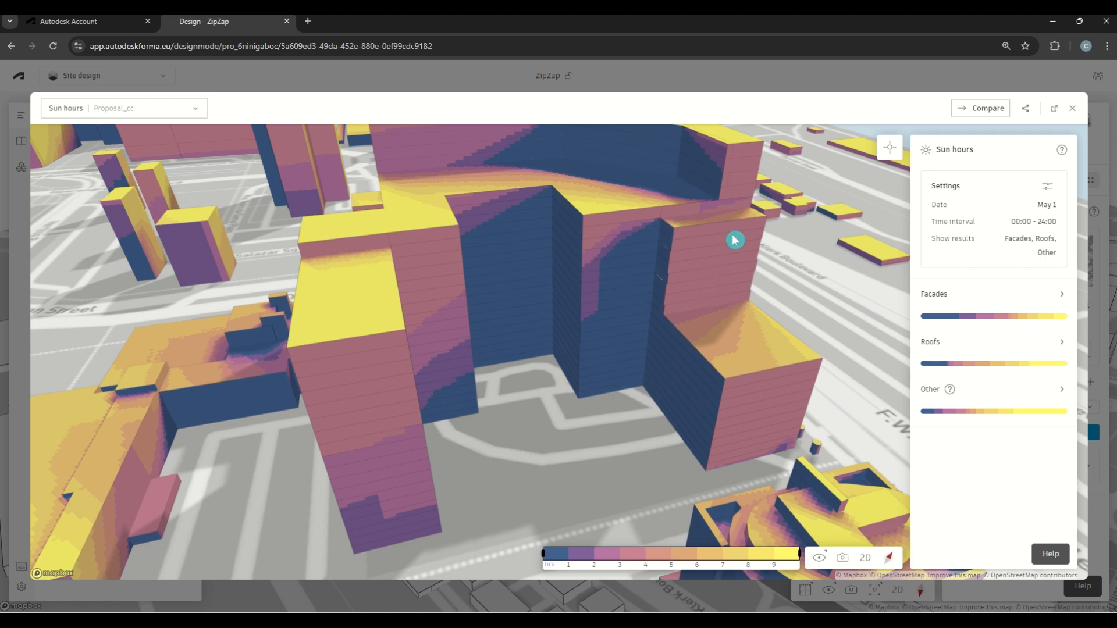
pyautogui.click(730, 254)
pyautogui.scroll(-5, 514, 302)
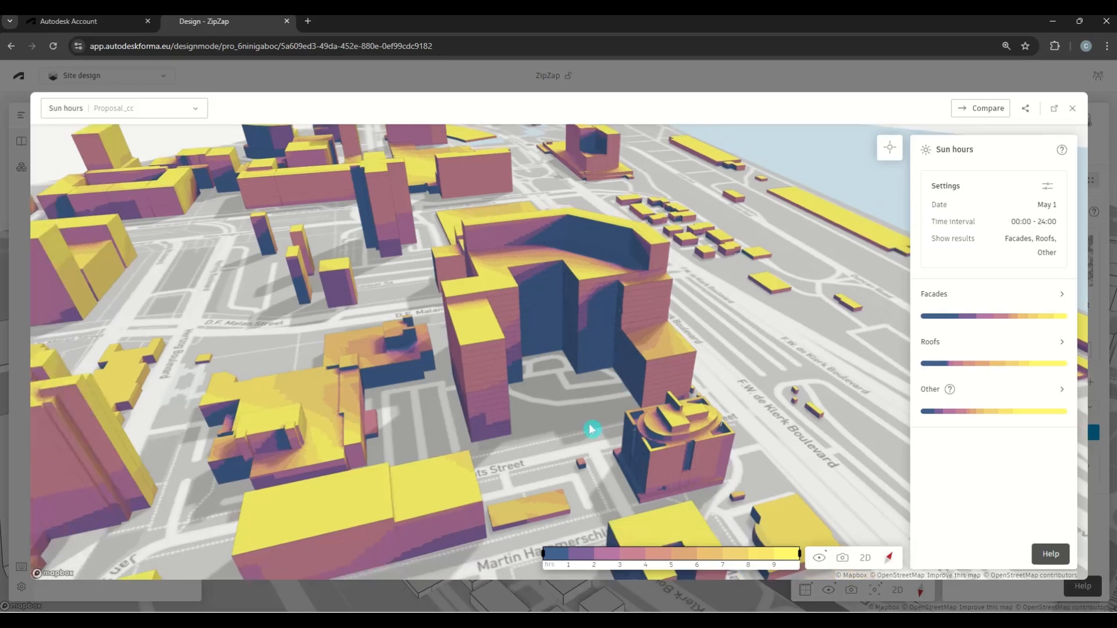
# Examine the central building's sun hours from opposite sides and from above, including the roof recess.
pyautogui.moveTo(569, 419); pyautogui.dragTo(698, 399, button='right')
pyautogui.moveTo(582, 424); pyautogui.dragTo(717, 424, button='right')
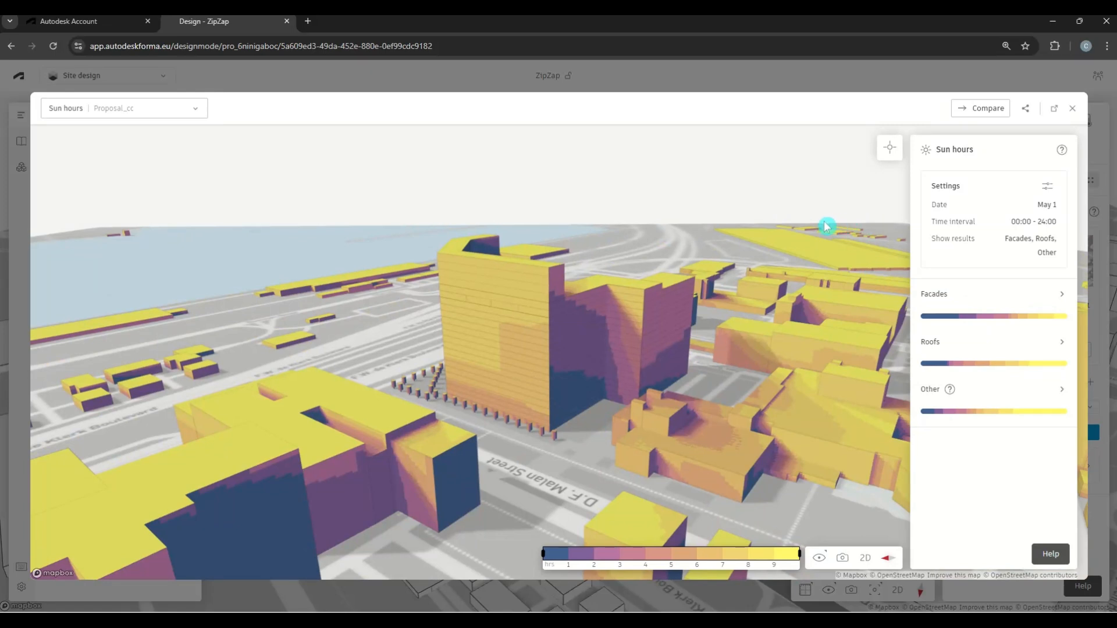
pyautogui.moveTo(514, 446); pyautogui.dragTo(546, 366, button='right')
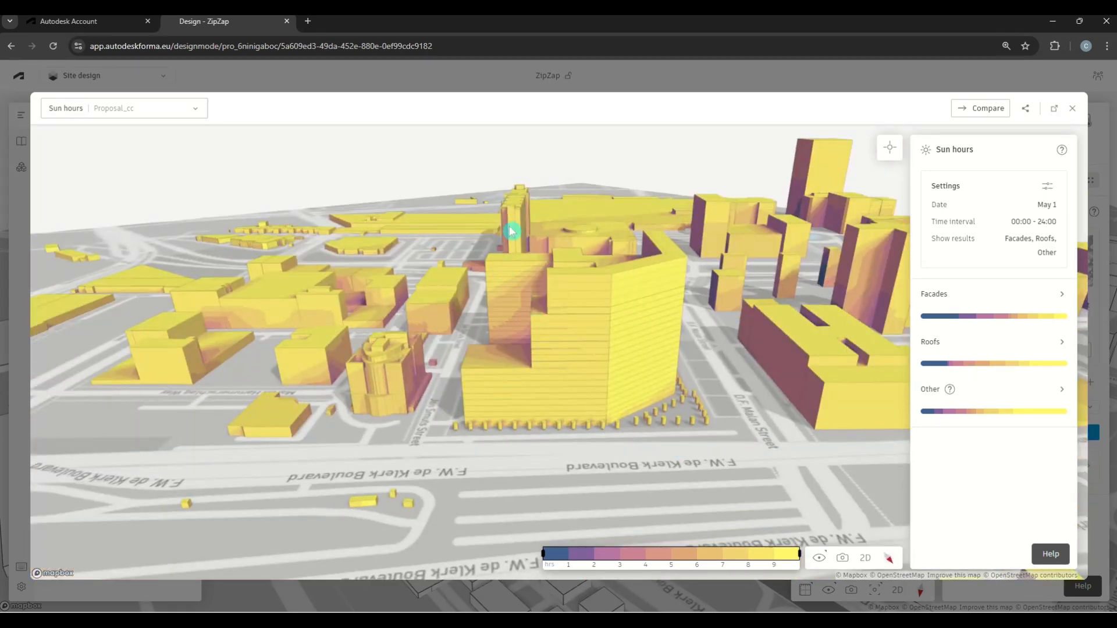
pyautogui.moveTo(619, 317)
pyautogui.mouseDown(button='right')
pyautogui.moveTo(535, 327)
pyautogui.moveTo(534, 421)
pyautogui.mouseUp(button='right')
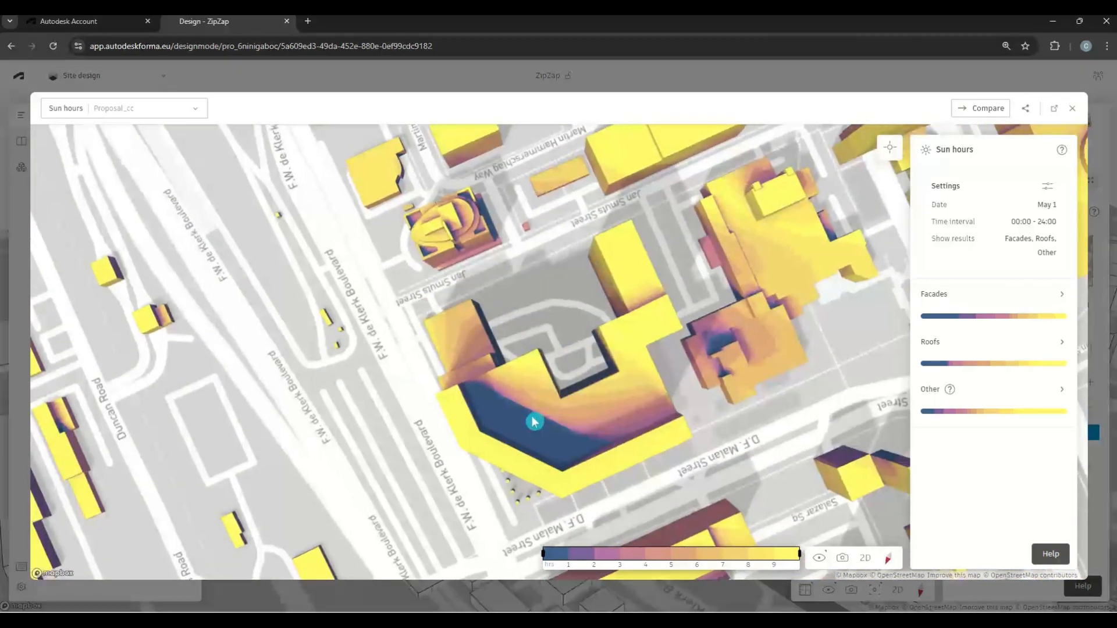
pyautogui.scroll(-3, 547, 329)
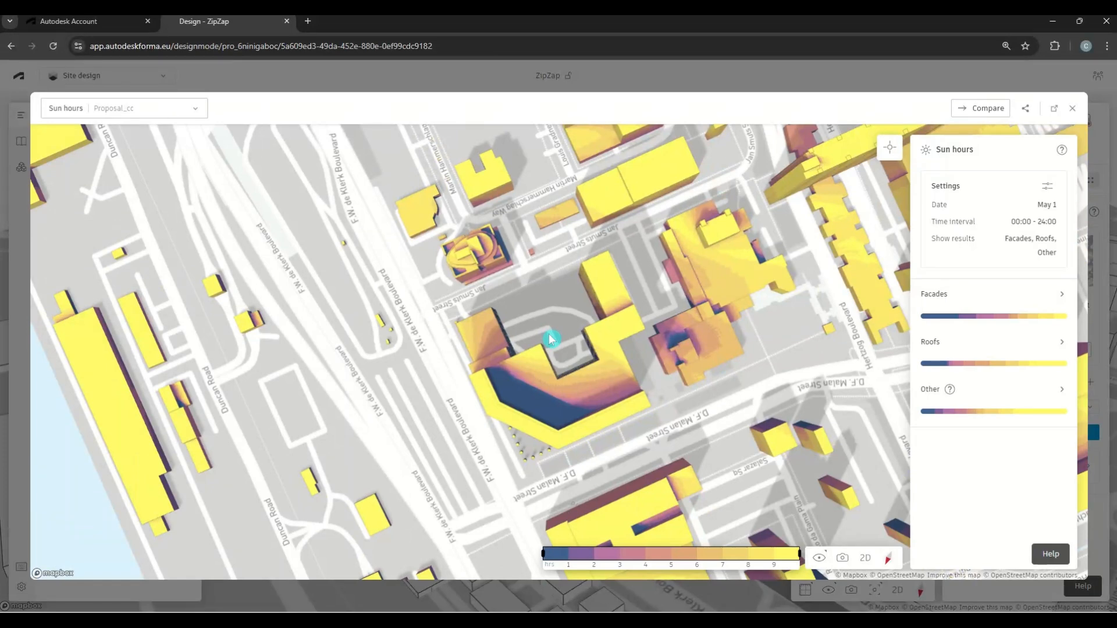
pyautogui.scroll(2, 526, 358)
pyautogui.scroll(3, 578, 428)
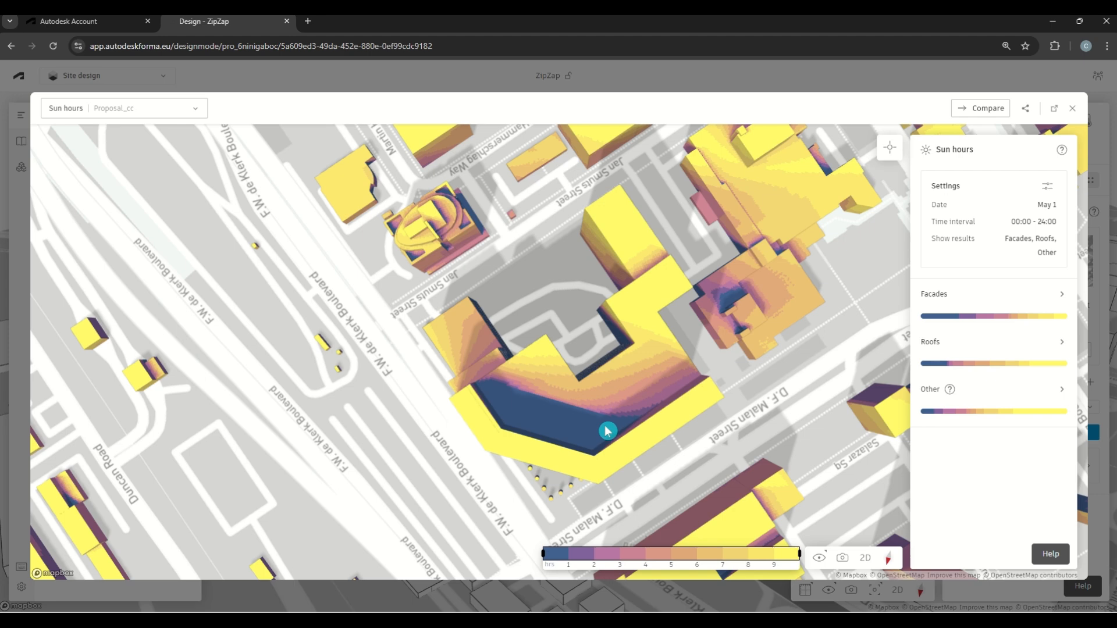
pyautogui.moveTo(606, 436); pyautogui.dragTo(585, 382, button='right')
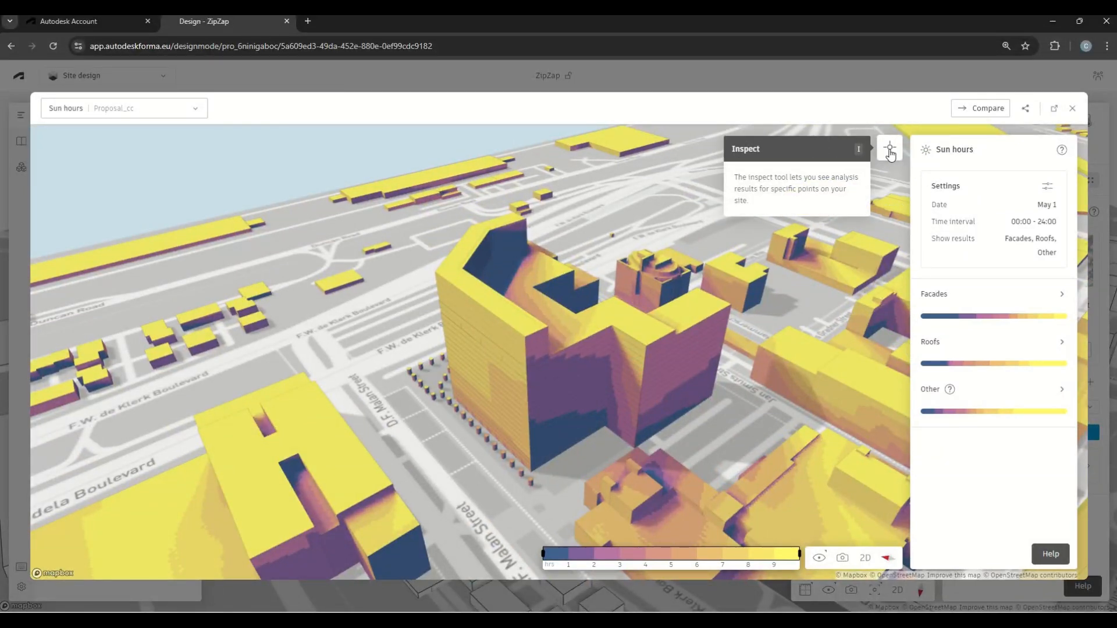
# Inspect the sun hours at several points on the central building's outer facades, recessed roof area and courtyard walls.
pyautogui.click(889, 150)
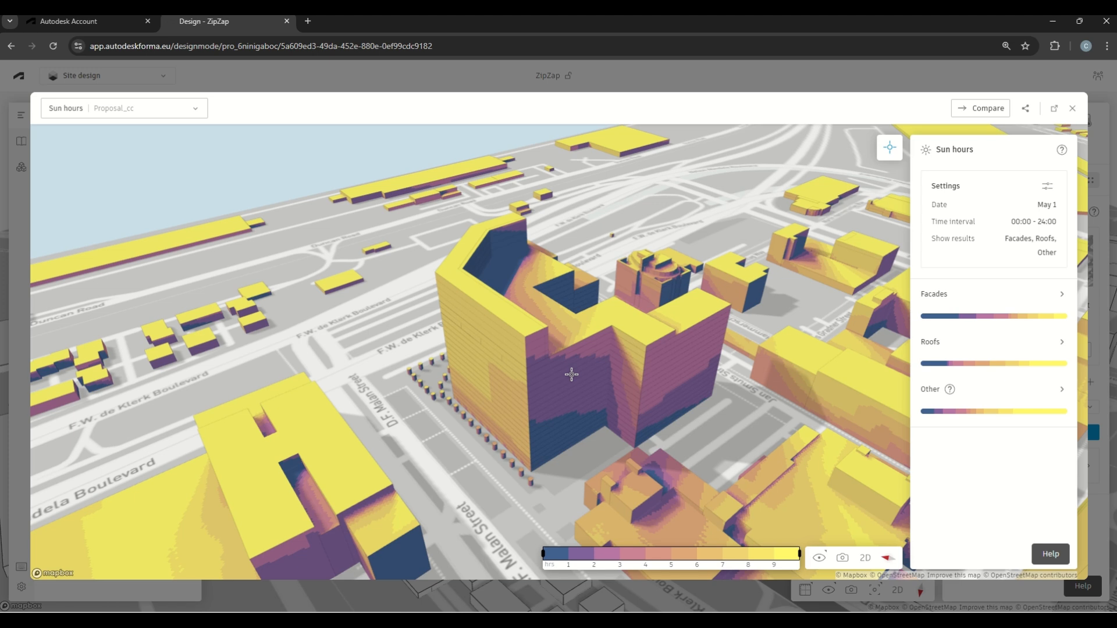
pyautogui.click(572, 374)
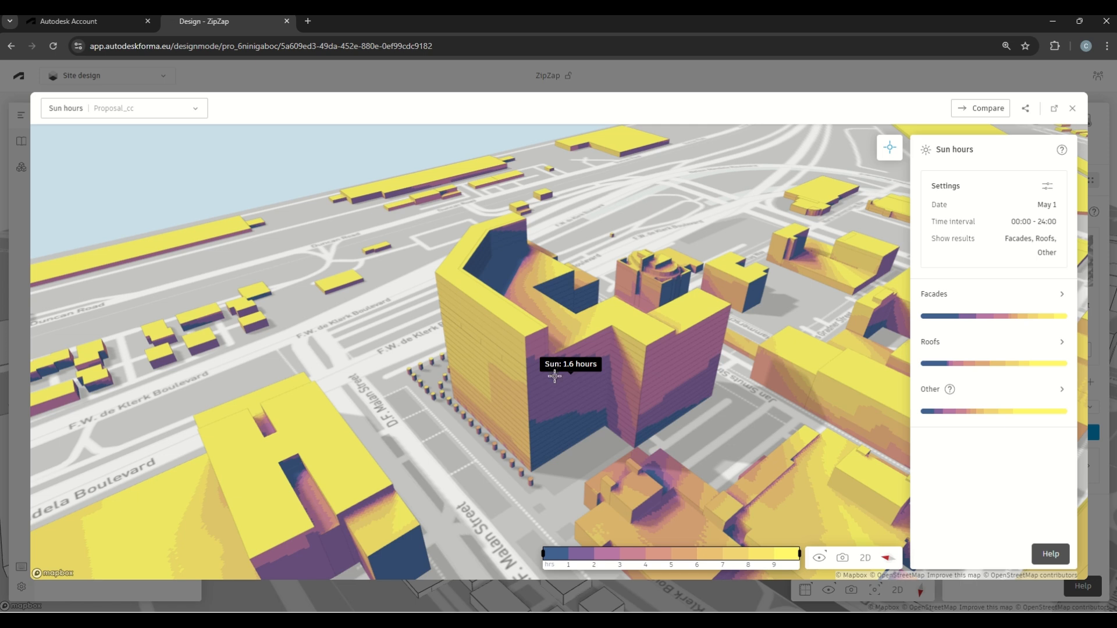
pyautogui.click(459, 308)
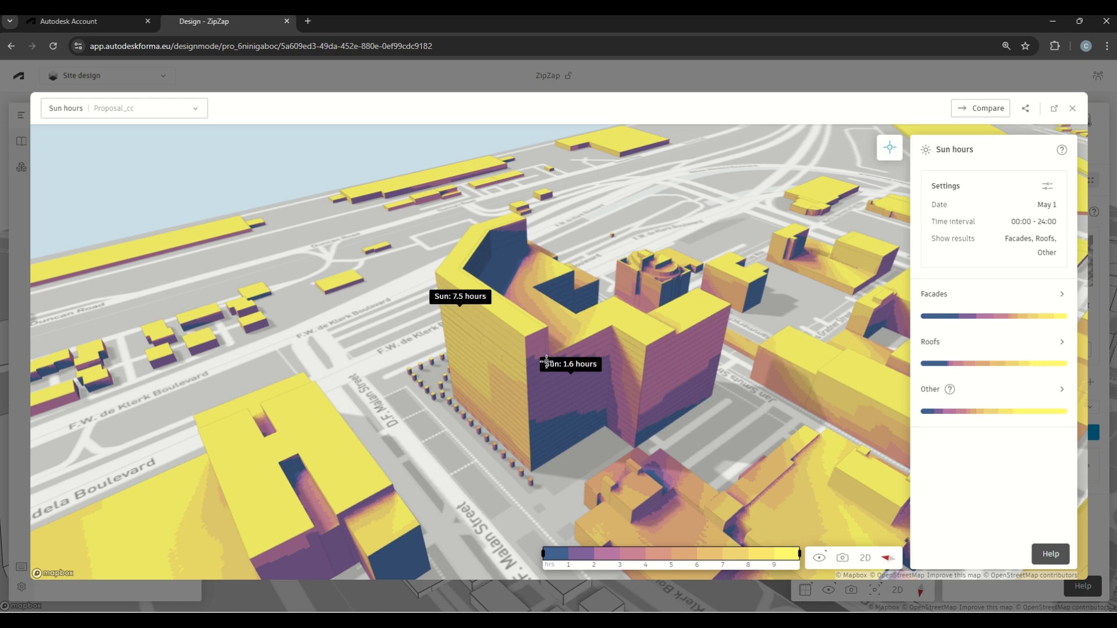
pyautogui.click(483, 264)
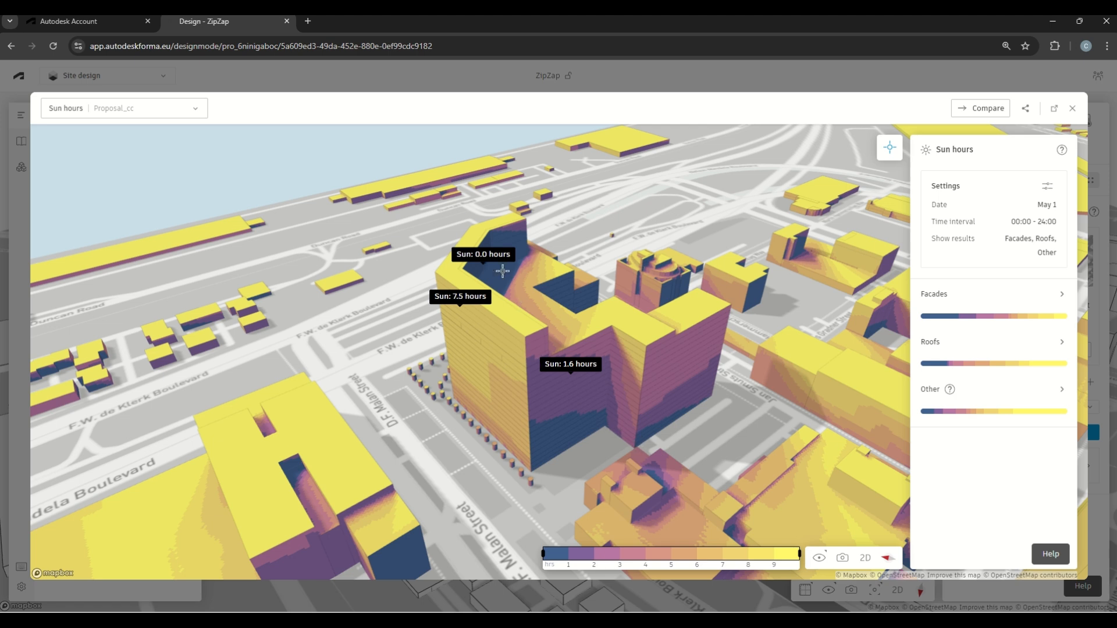
pyautogui.click(557, 286)
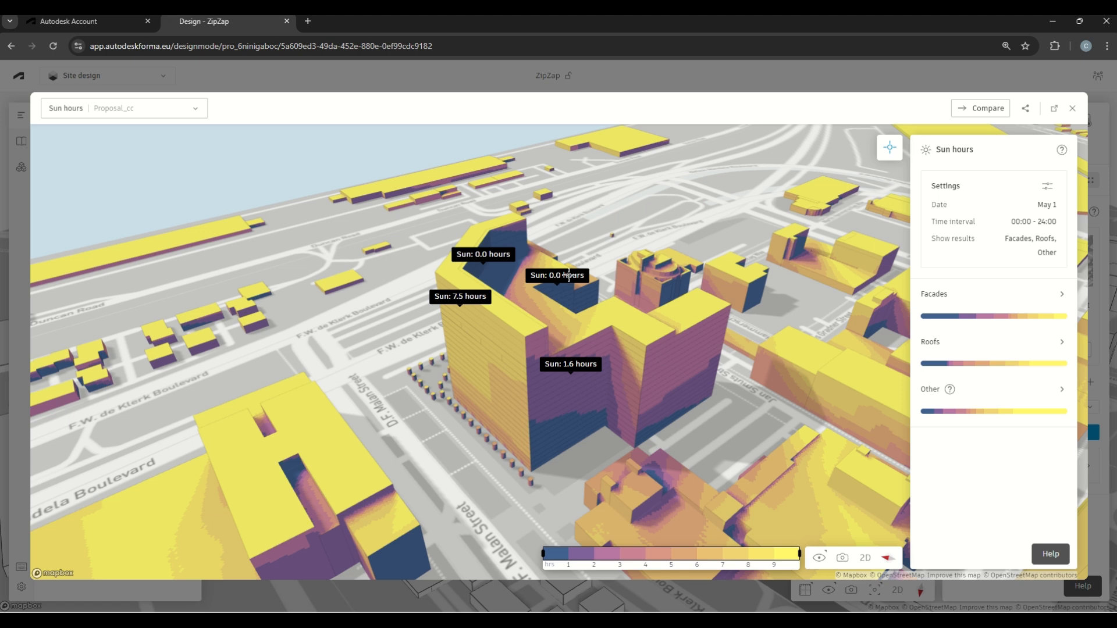
pyautogui.click(507, 338)
pyautogui.click(500, 412)
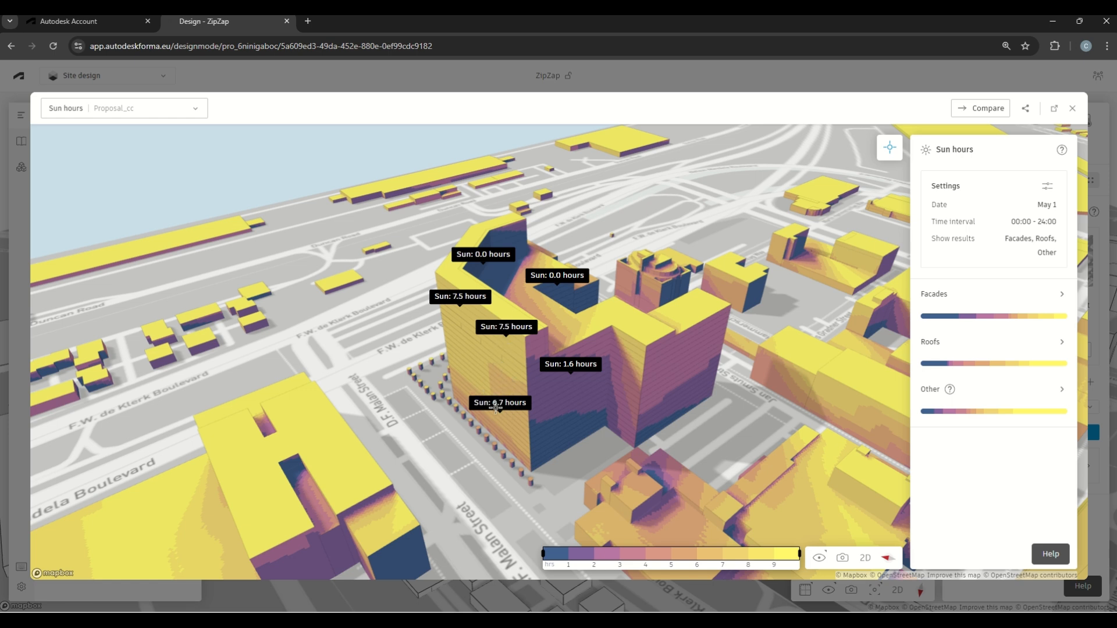
pyautogui.click(503, 425)
pyautogui.moveTo(909, 437)
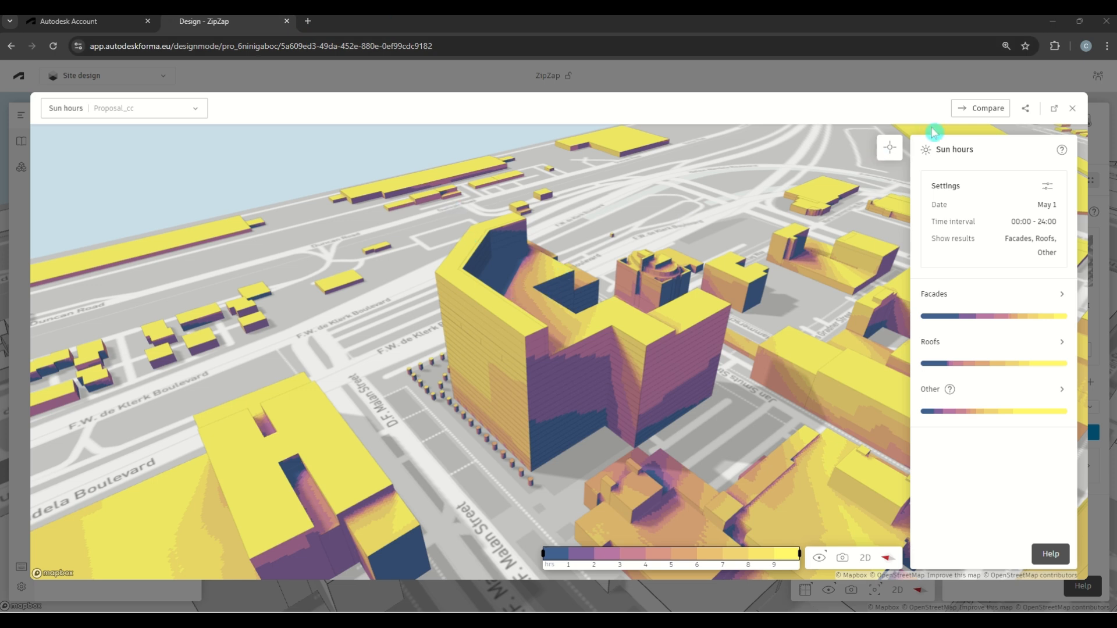
# Open the sun hours results for comparison and add the Sun hours analysis from Proposal_cc's Jan 23, 2024 version.
pyautogui.click(987, 108)
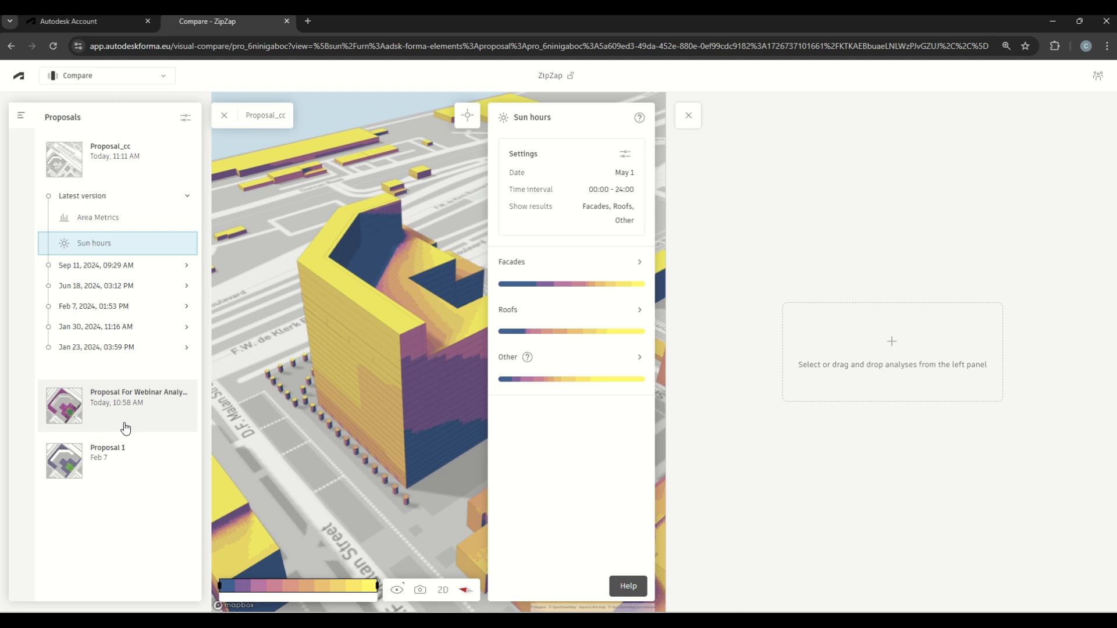
pyautogui.click(110, 456)
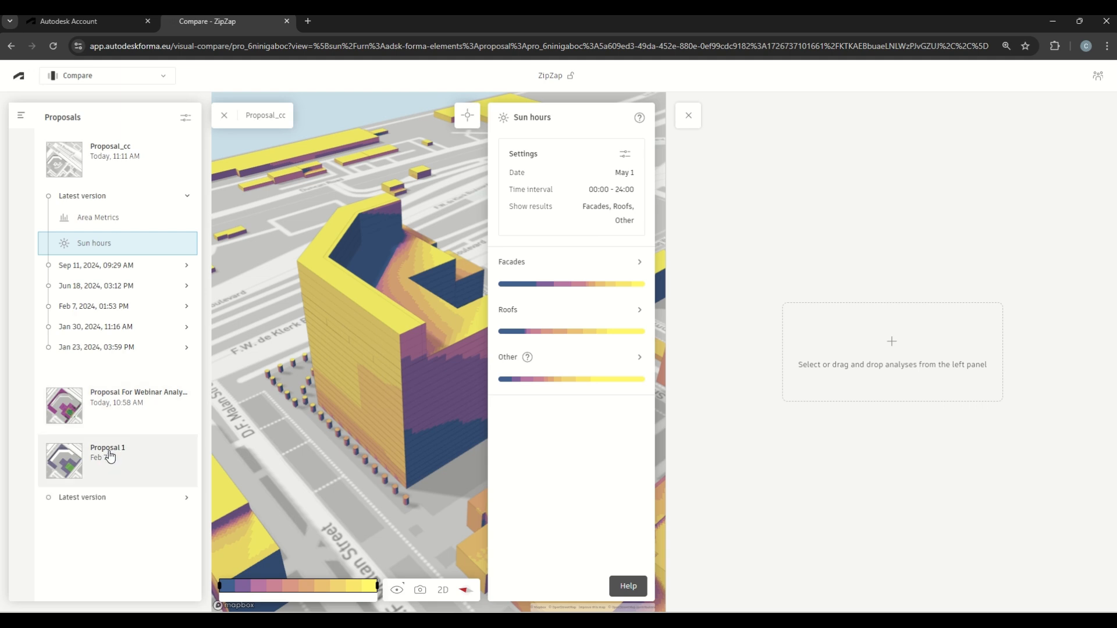
pyautogui.click(183, 498)
pyautogui.click(145, 349)
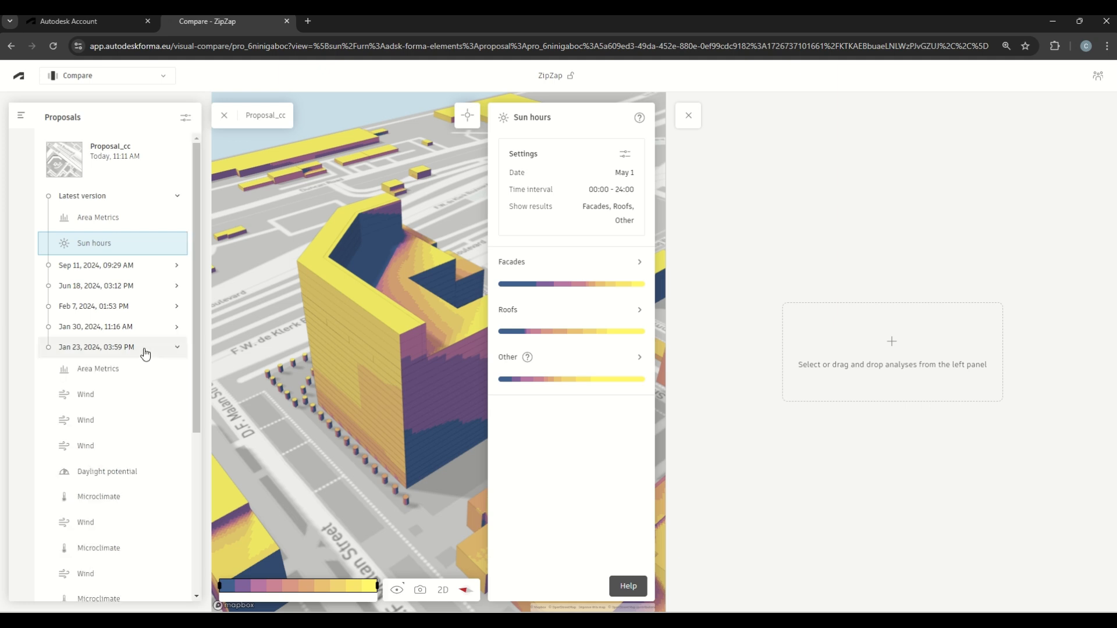
pyautogui.click(180, 134)
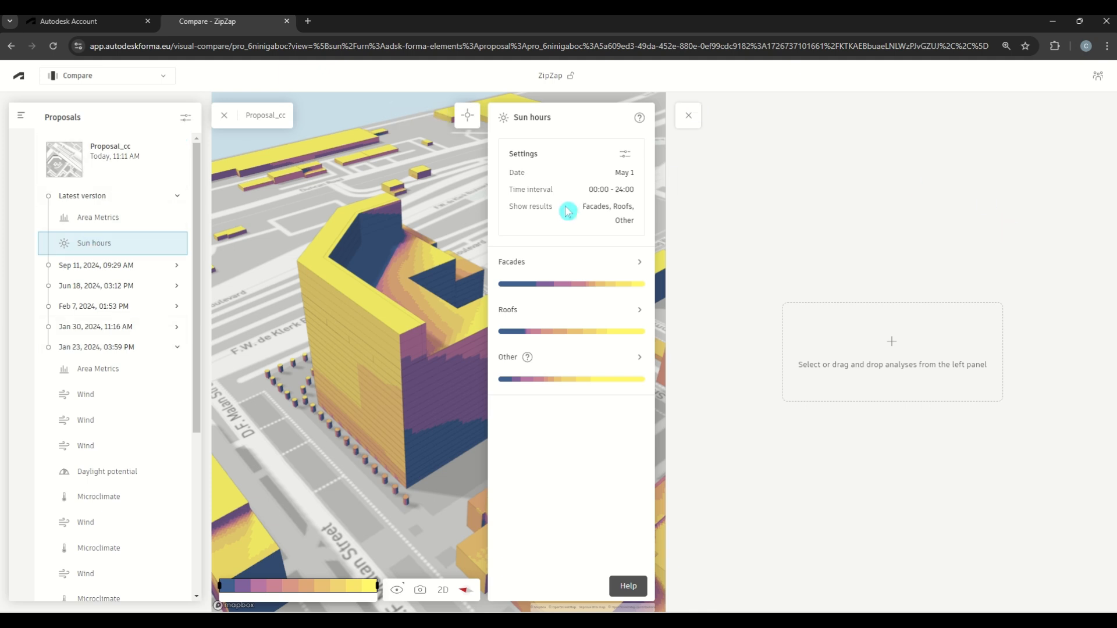
pyautogui.scroll(-4, 145, 349)
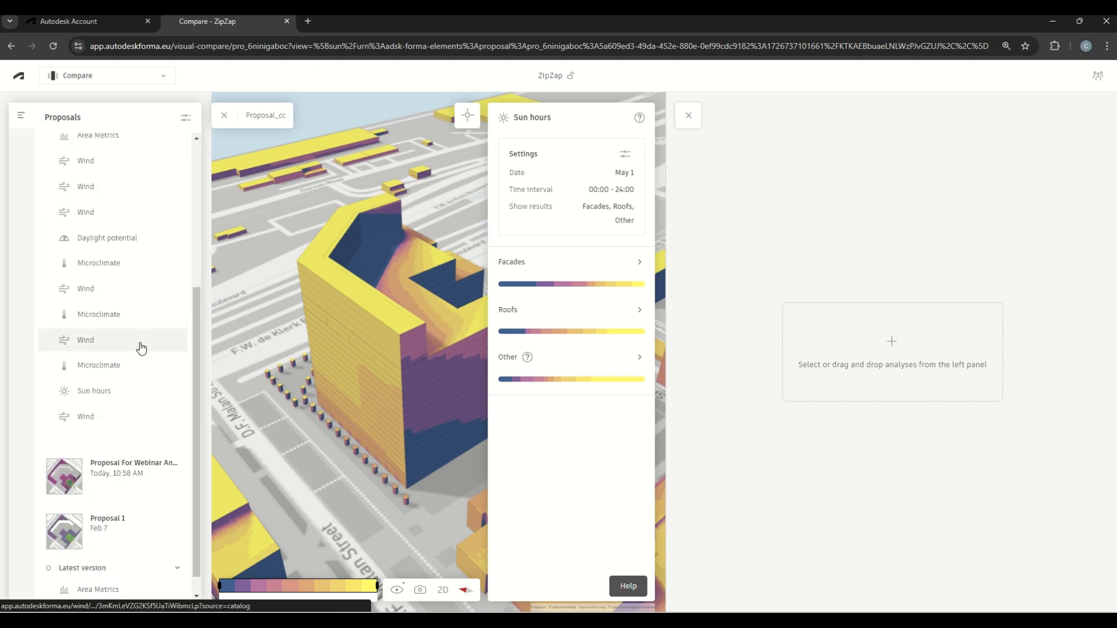
pyautogui.click(115, 393)
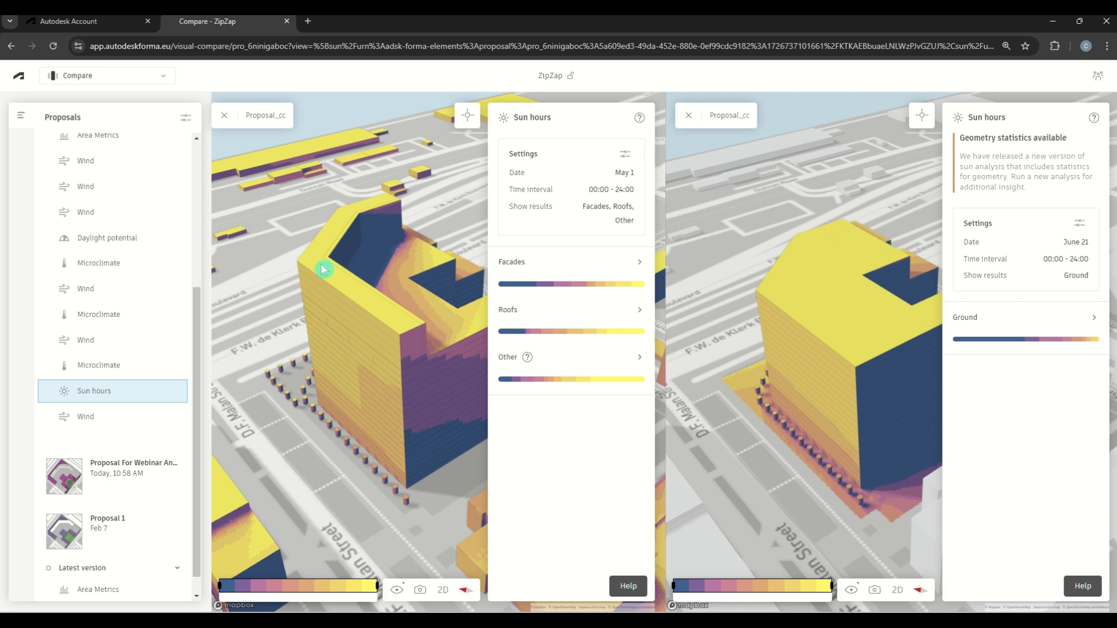
# Compare the May 1 and June 21 sun hours results side by side, and close the June 21 analysis.
pyautogui.moveTo(944, 287)
pyautogui.click(623, 172)
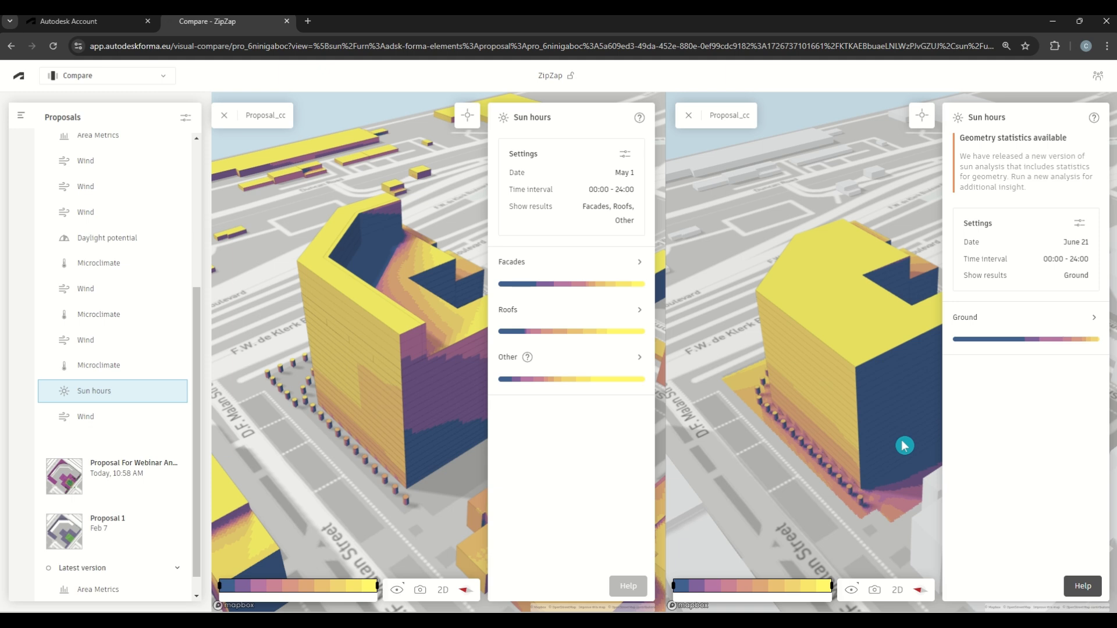
pyautogui.click(838, 352)
pyautogui.click(734, 114)
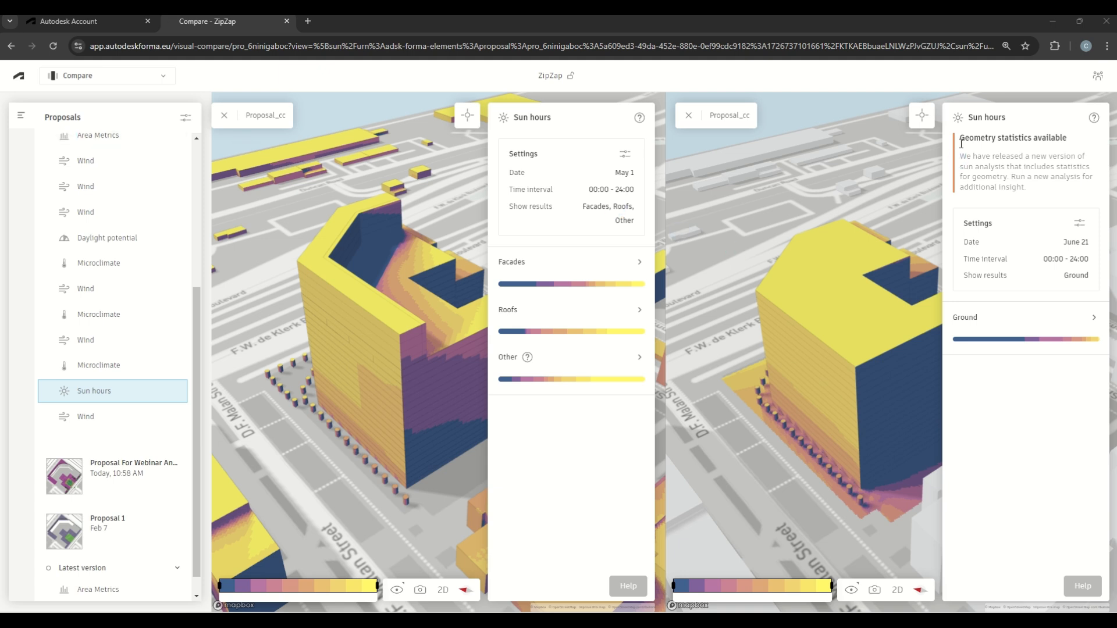
pyautogui.click(688, 115)
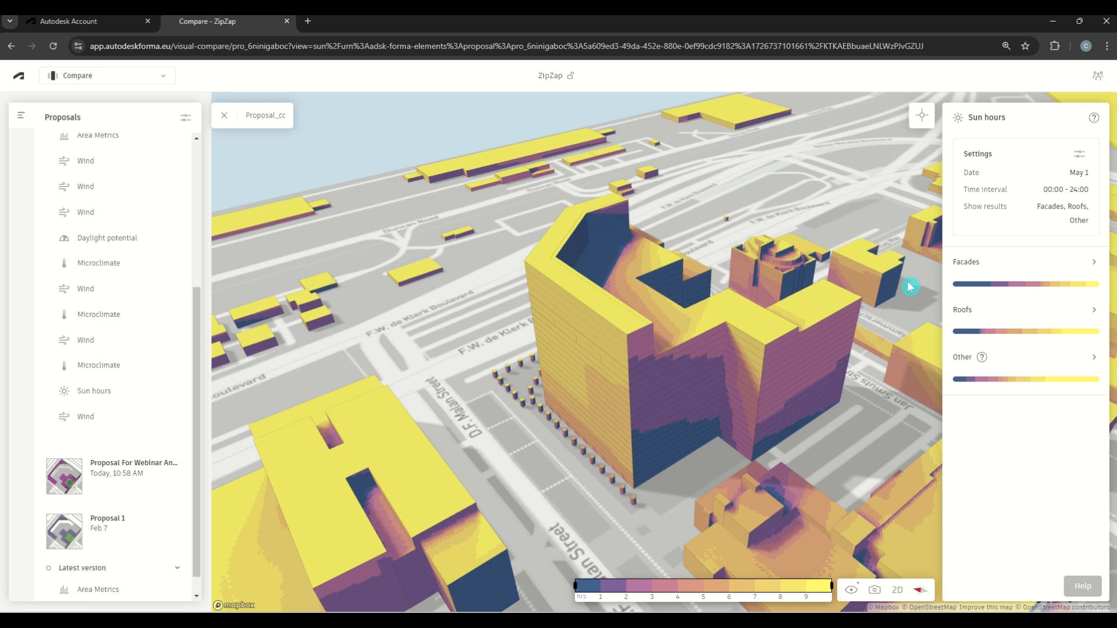
# Review the roofs' area breakdown by sun hours and collapse it again.
pyautogui.click(962, 309)
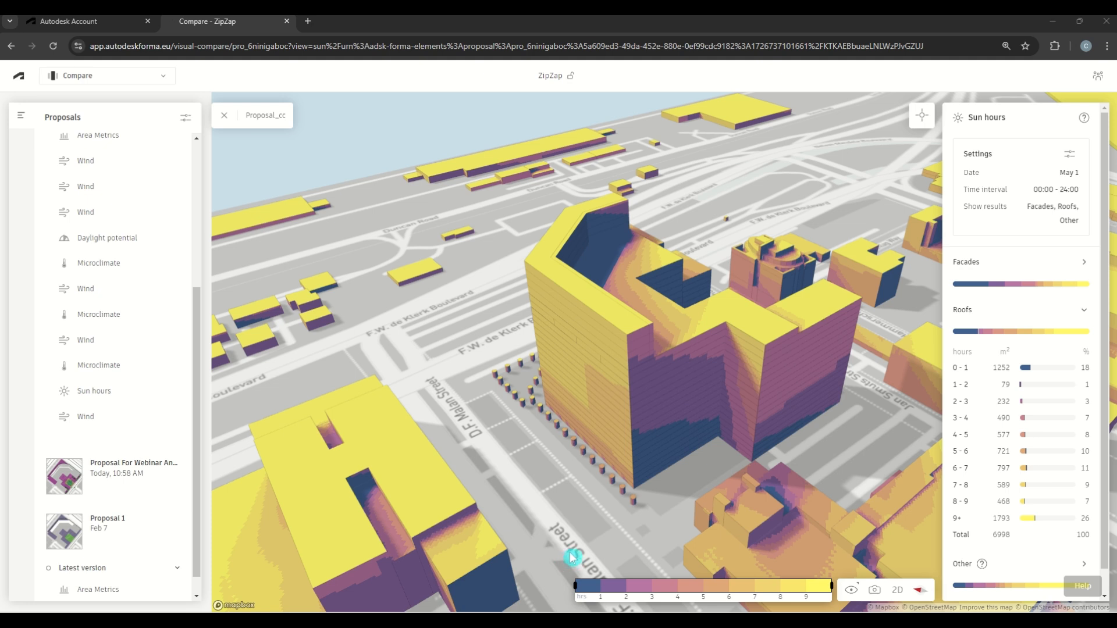
pyautogui.click(1085, 313)
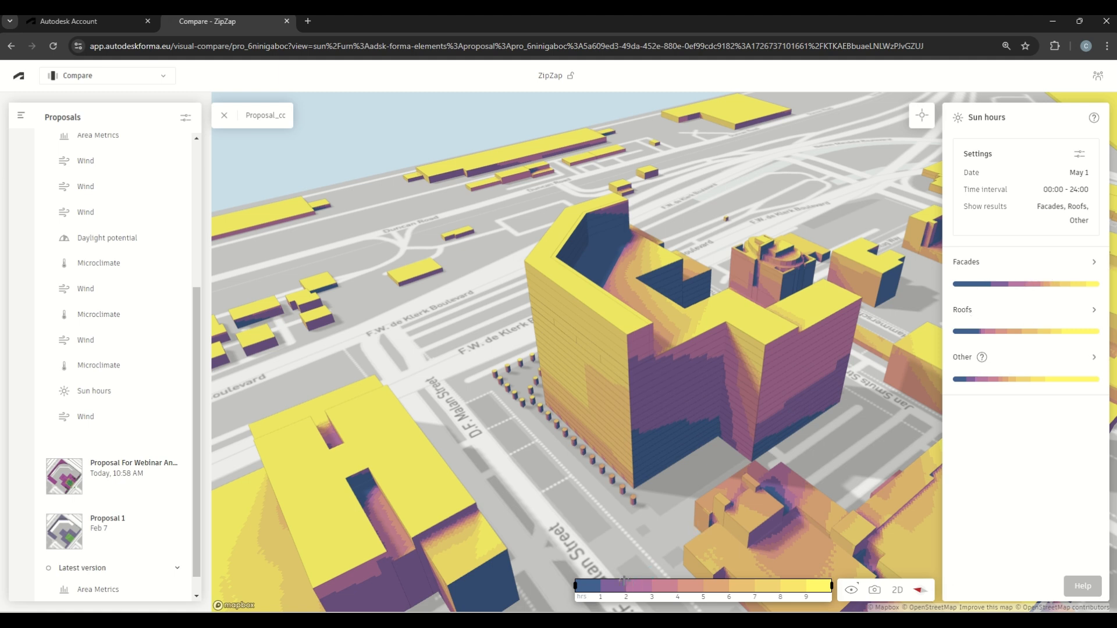
pyautogui.click(779, 597)
pyautogui.click(598, 403)
pyautogui.click(823, 598)
# Filter the results to the 3 to 9+ hours range and restore the full legend range.
pyautogui.moveTo(594, 586); pyautogui.dragTo(644, 586)
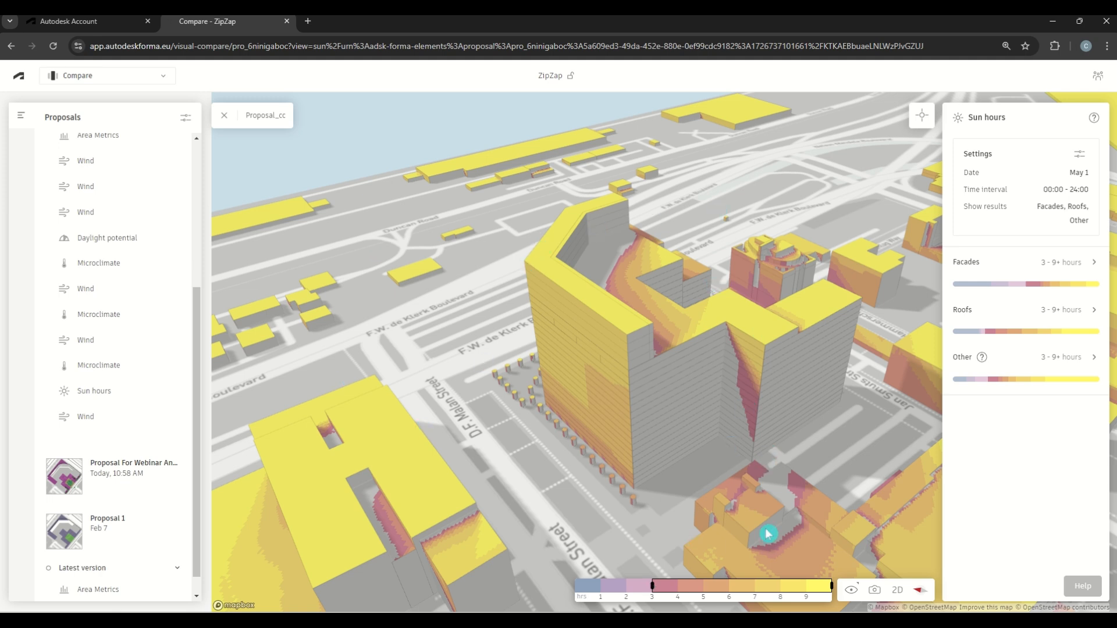
pyautogui.moveTo(650, 586); pyautogui.dragTo(576, 586)
pyautogui.moveTo(839, 587)
pyautogui.mouseDown()
pyautogui.moveTo(731, 580)
pyautogui.moveTo(832, 584)
pyautogui.mouseUp()
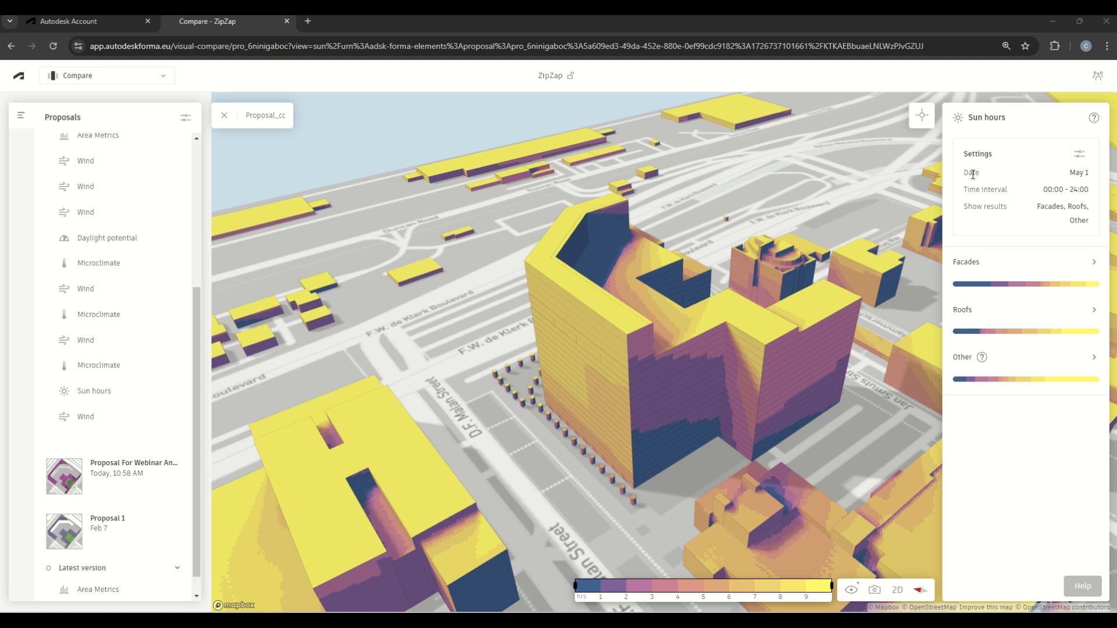
# Set the analysis time interval to 08:00–10:00 and check the result on both sides of the central building.
pyautogui.click(991, 179)
pyautogui.click(1039, 227)
pyautogui.click(1080, 154)
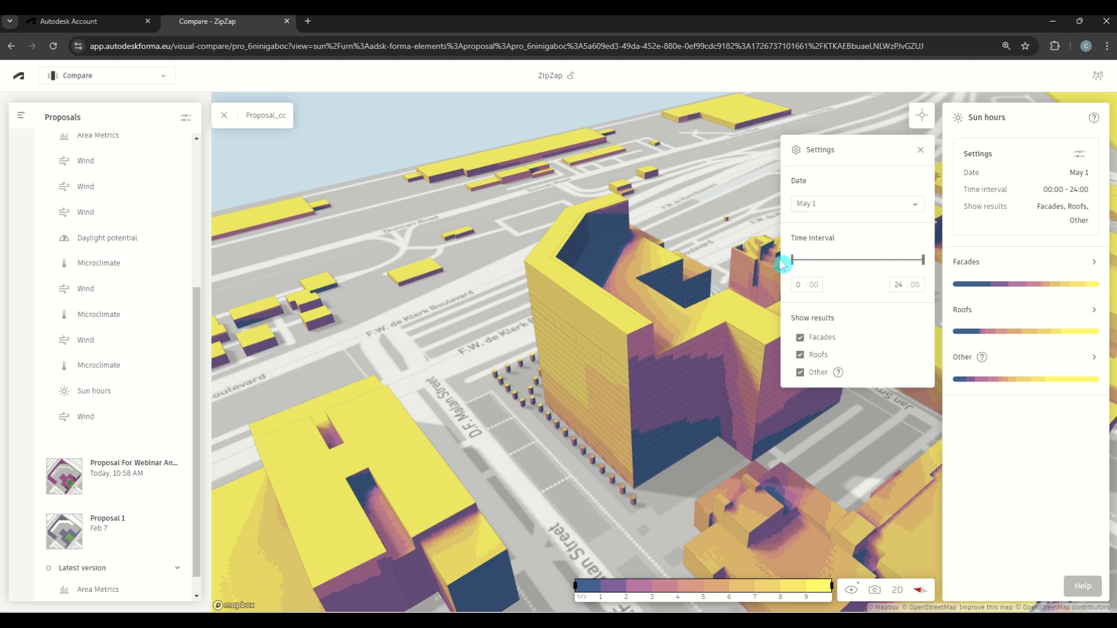
pyautogui.moveTo(793, 260); pyautogui.dragTo(837, 261)
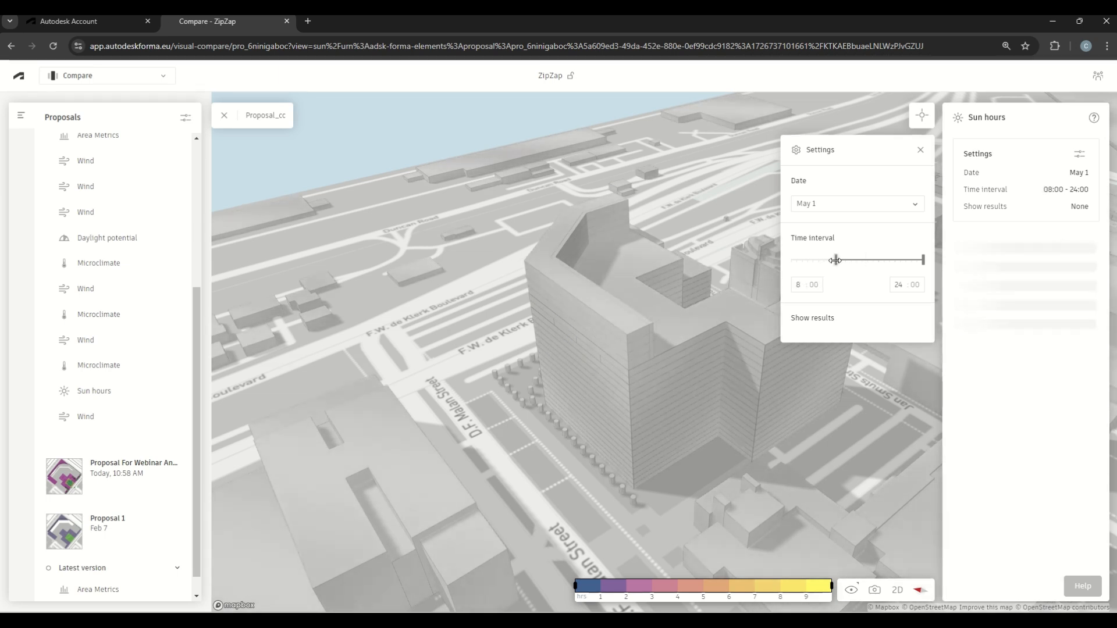
pyautogui.moveTo(923, 259); pyautogui.dragTo(844, 259)
pyautogui.click(885, 278)
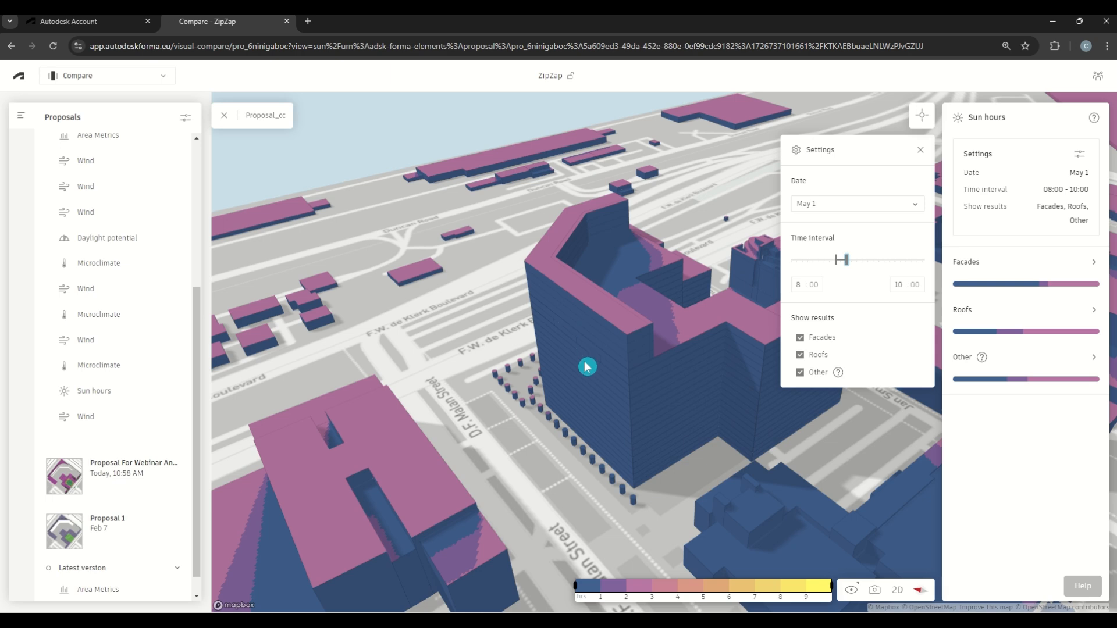
pyautogui.moveTo(522, 386); pyautogui.dragTo(905, 381, button='right')
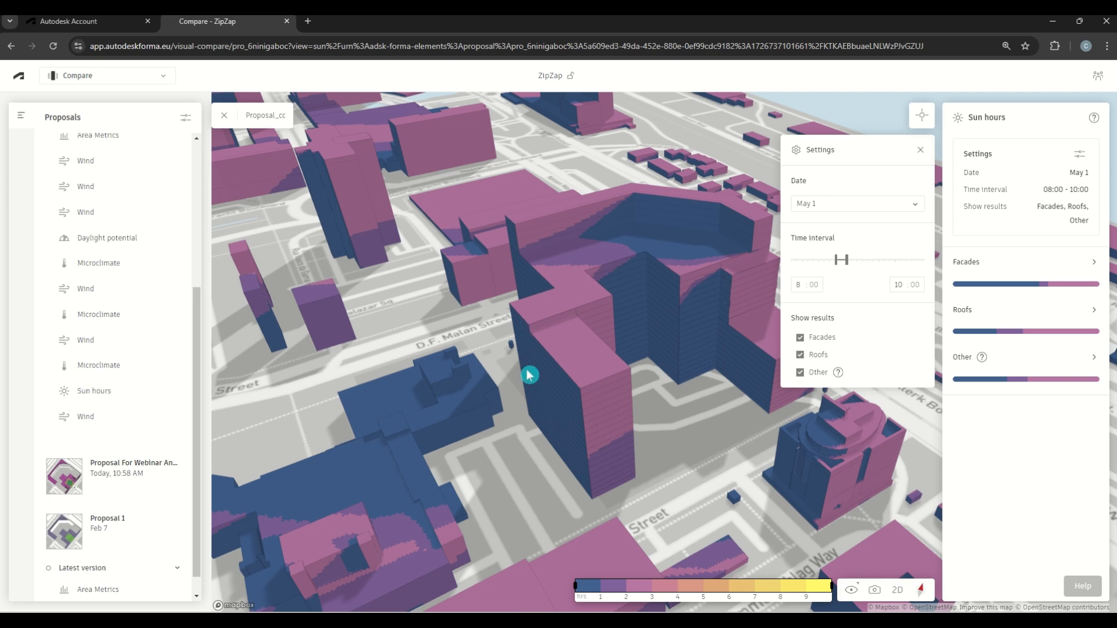
# Set the time interval to 14:00–15:00 and view the central building's facades facing F.W. de Klerk Boulevard and D.F. Malan Street.
pyautogui.moveTo(845, 260); pyautogui.dragTo(871, 259)
pyautogui.click(817, 284)
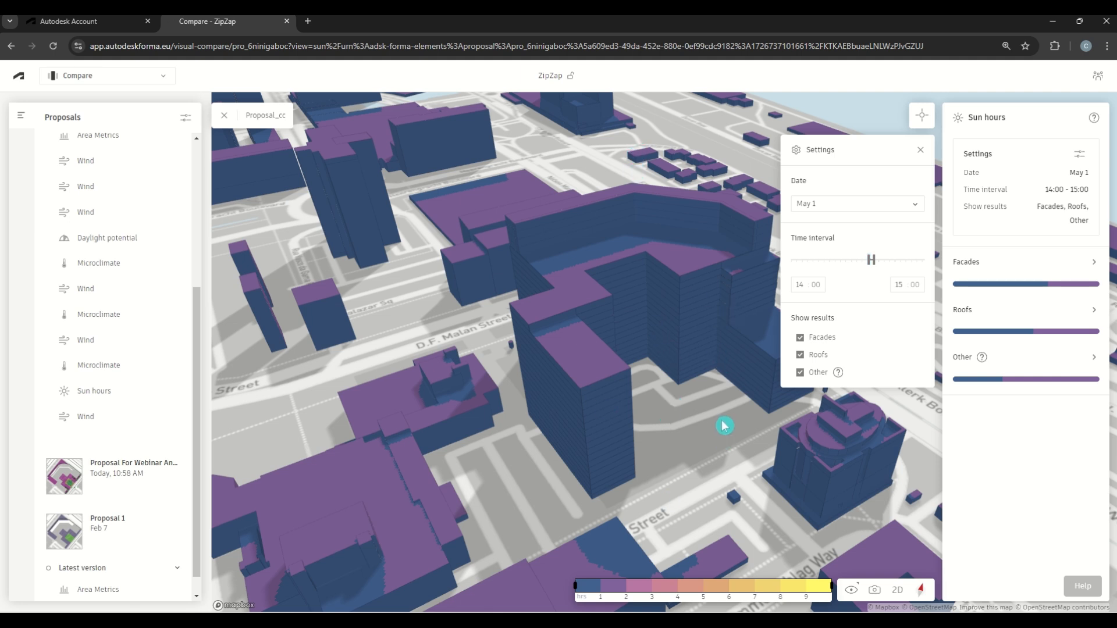
pyautogui.moveTo(713, 429); pyautogui.dragTo(425, 425)
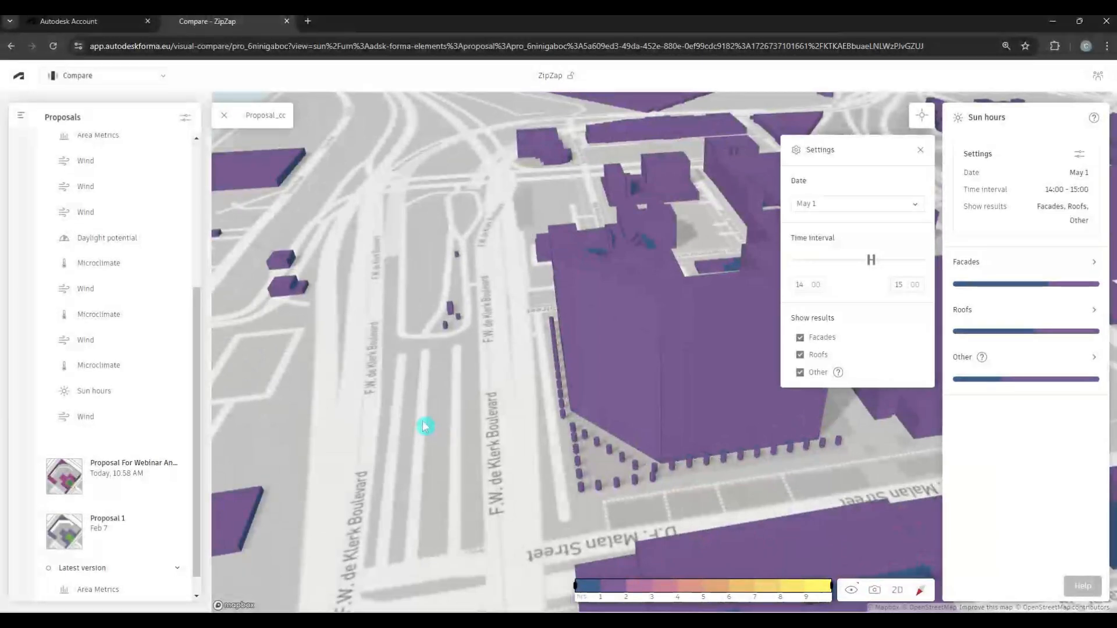
pyautogui.moveTo(481, 394); pyautogui.dragTo(489, 394)
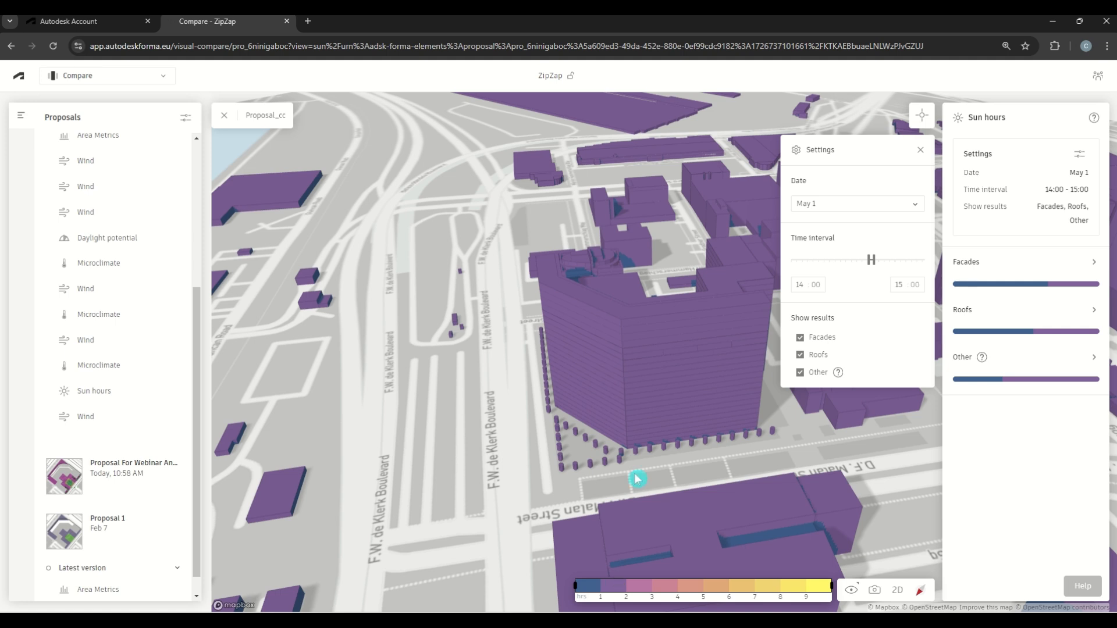
# Close the analysis settings and activate the Inspect tool for point results on the central building.
pyautogui.click(921, 115)
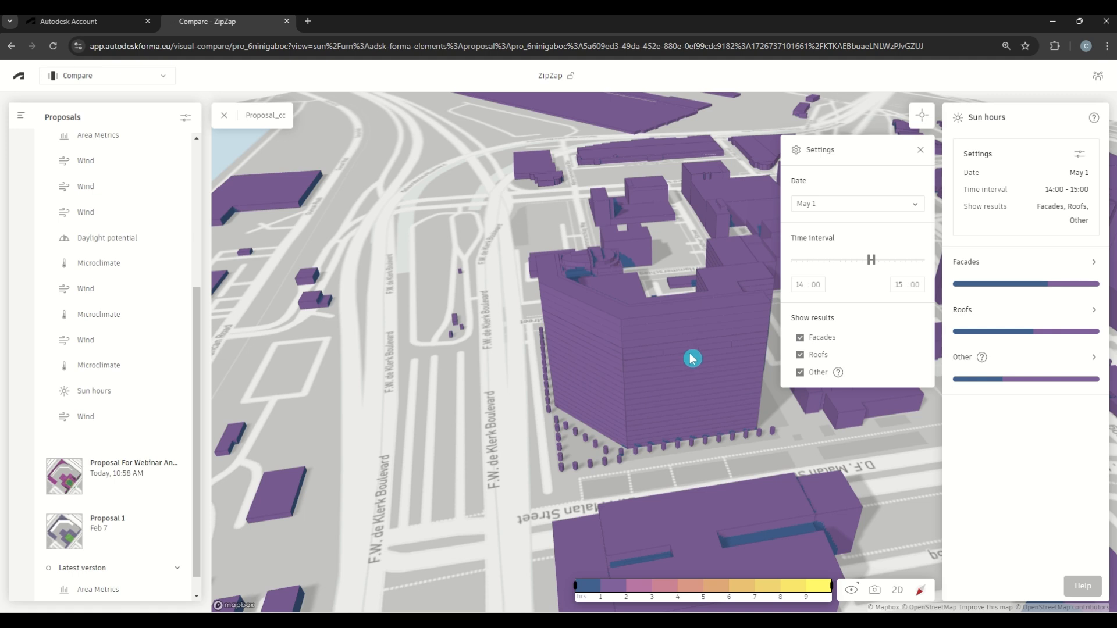
pyautogui.click(922, 151)
pyautogui.click(921, 114)
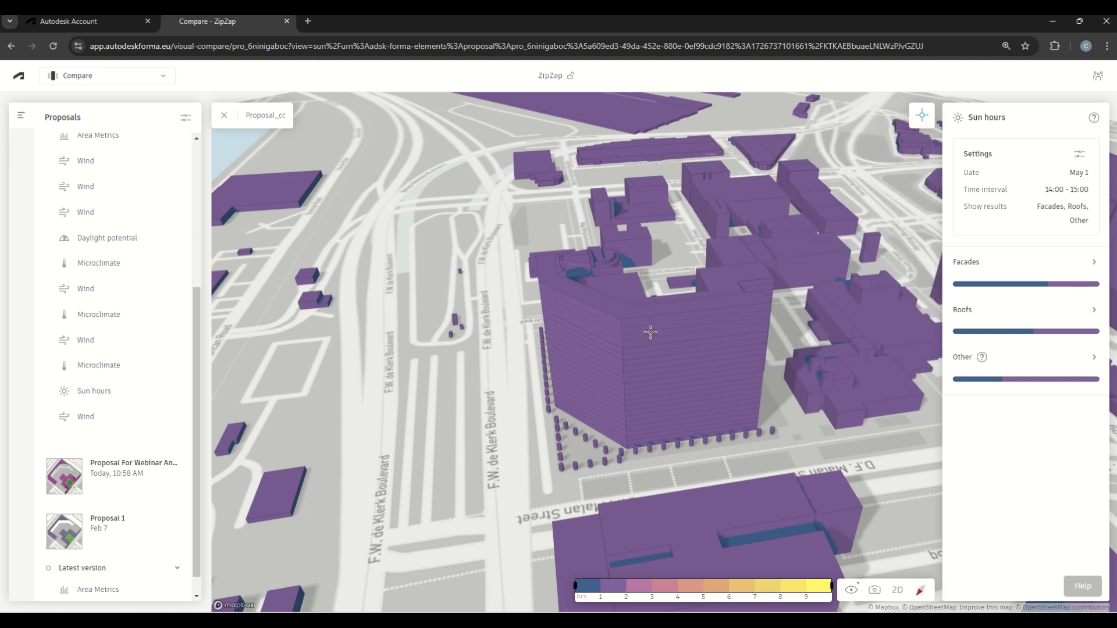
# Inspect the sun hours at a point on the central building's facade facing D.F. Malan Street and review the analysis settings.
pyautogui.click(681, 361)
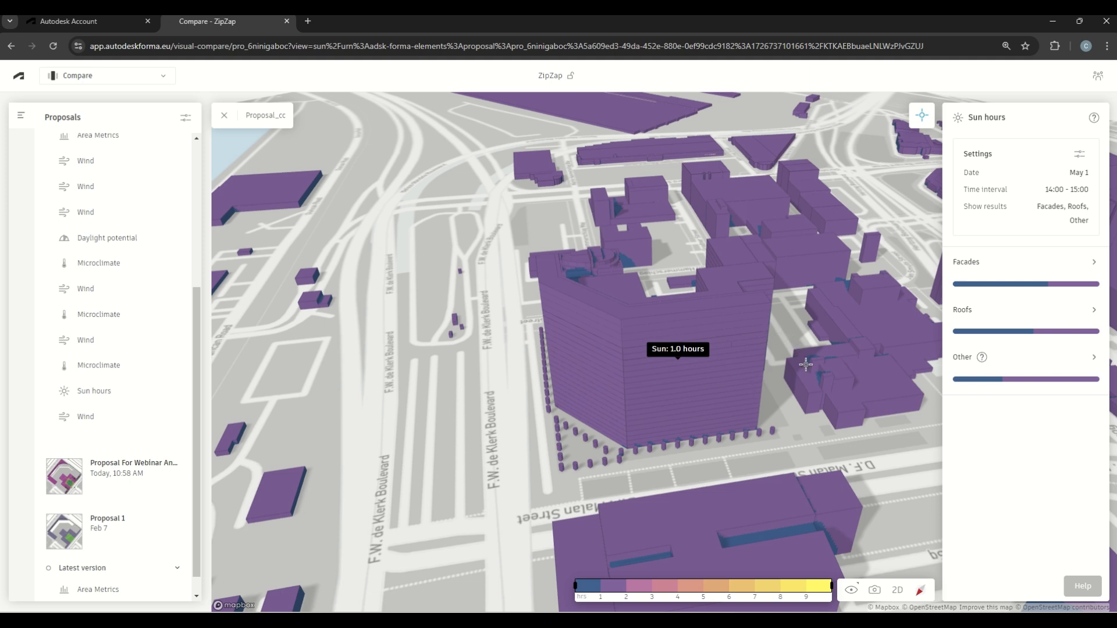
pyautogui.click(1082, 152)
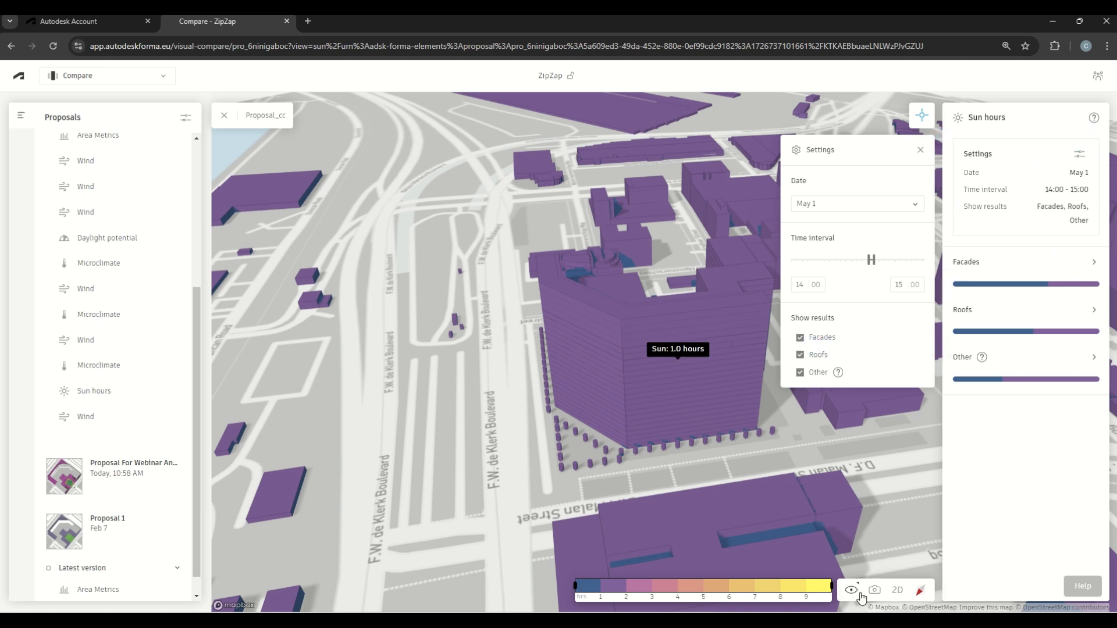
pyautogui.click(917, 590)
pyautogui.click(919, 149)
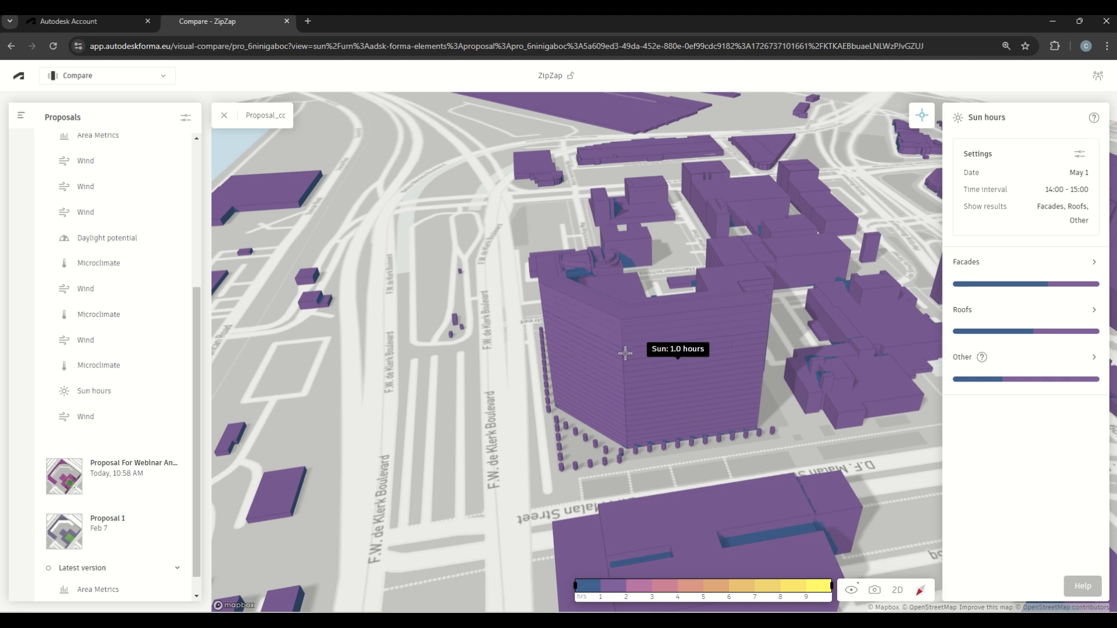
# Return from the comparison to the site design of Proposal_cc and open its detailed sun hours analysis for May 1.
pyautogui.scroll(-2, 625, 353)
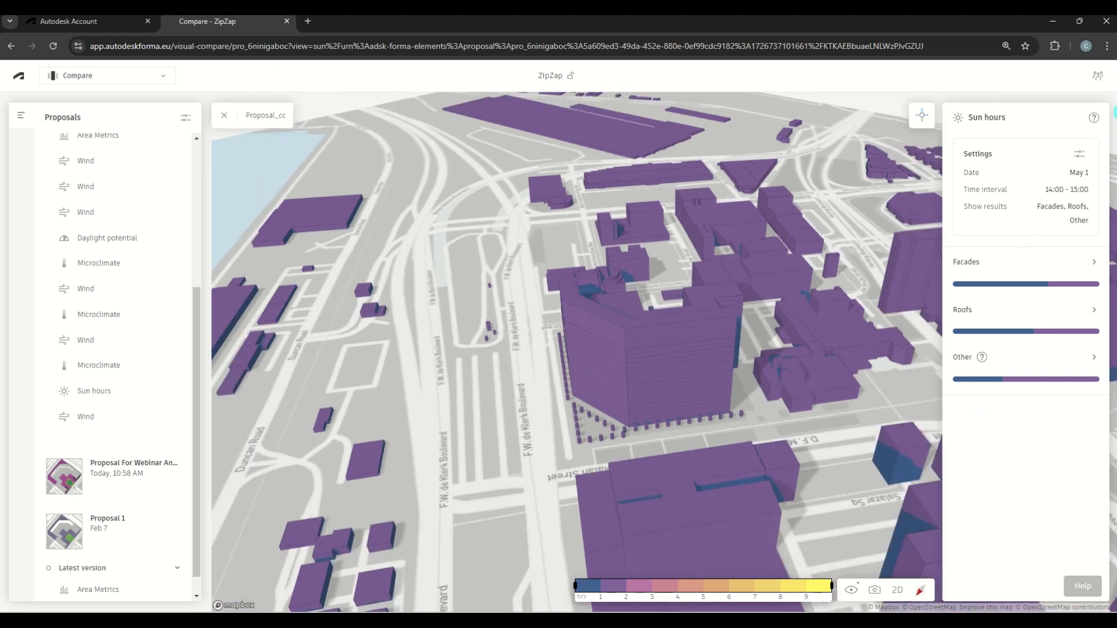
pyautogui.click(11, 46)
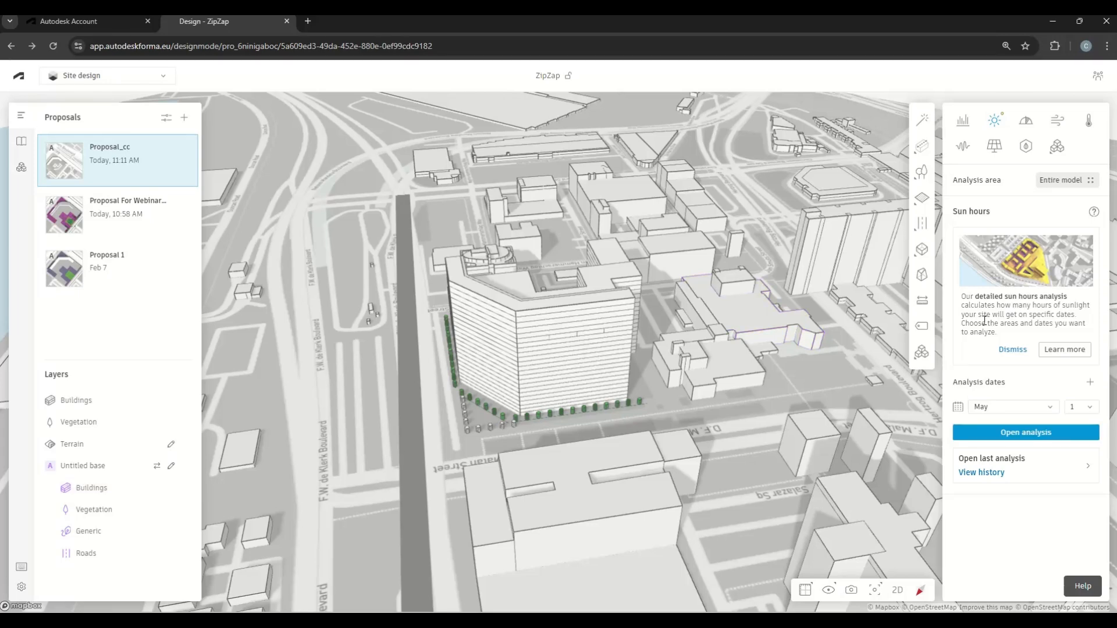
pyautogui.click(1032, 438)
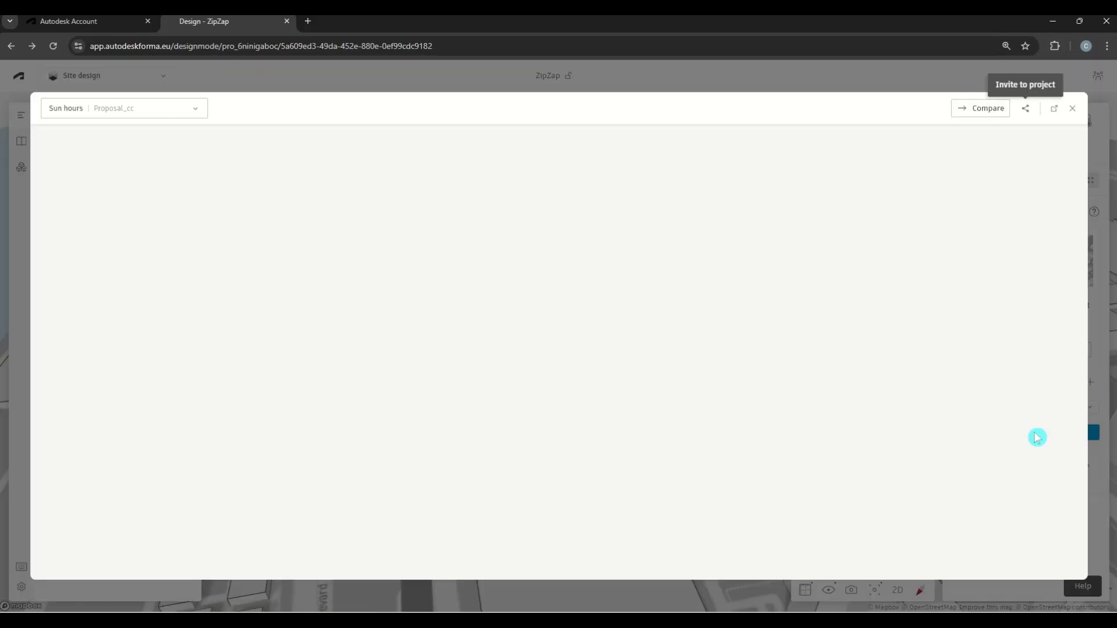